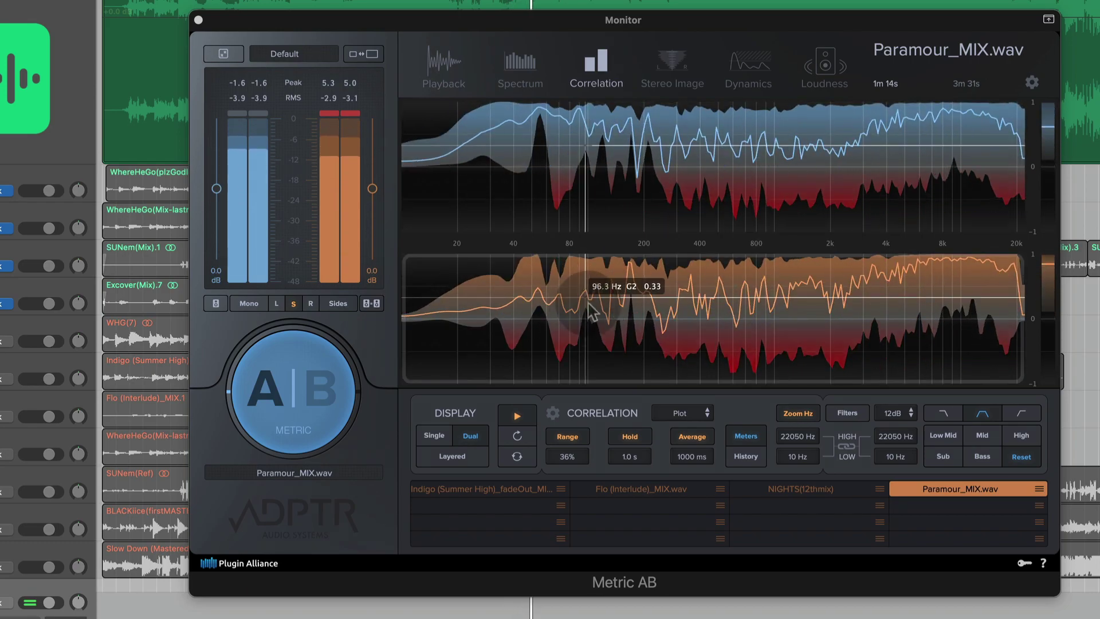
- Compare the DAW mix with the Paramour_MIX.wav reference by switching between the A and B streams in the Correlation view
left_click(280, 405)
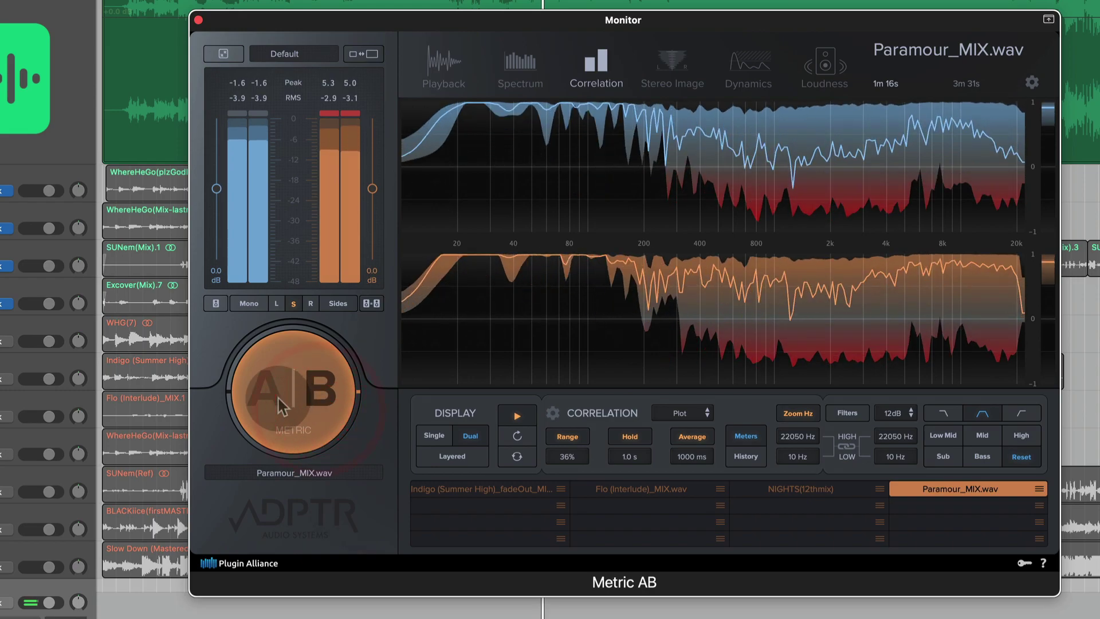
left_click(279, 404)
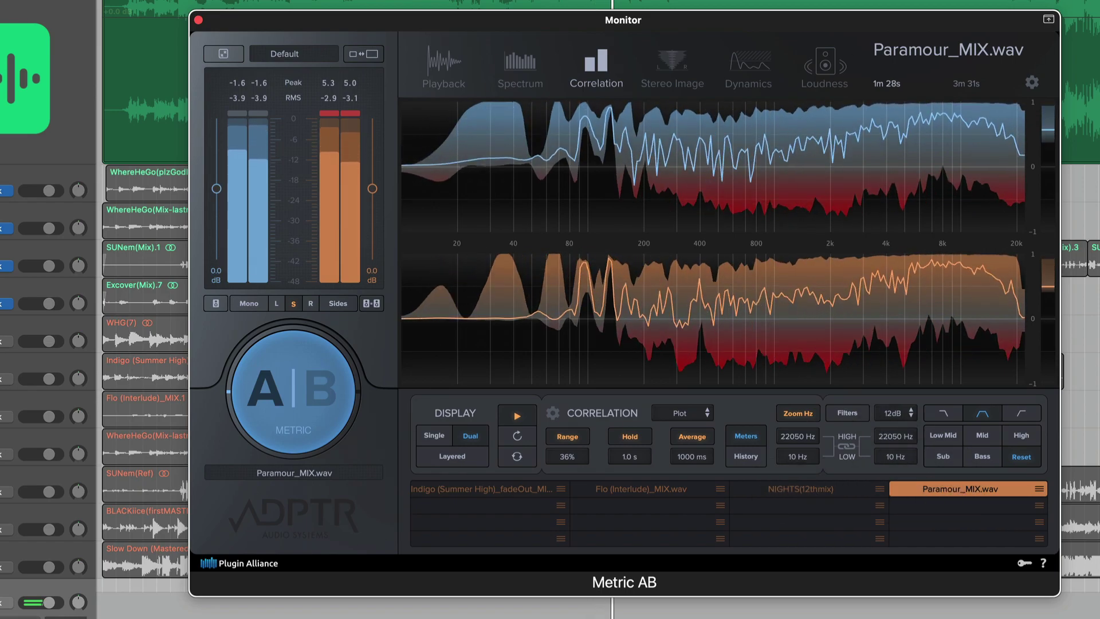
left_click(321, 410)
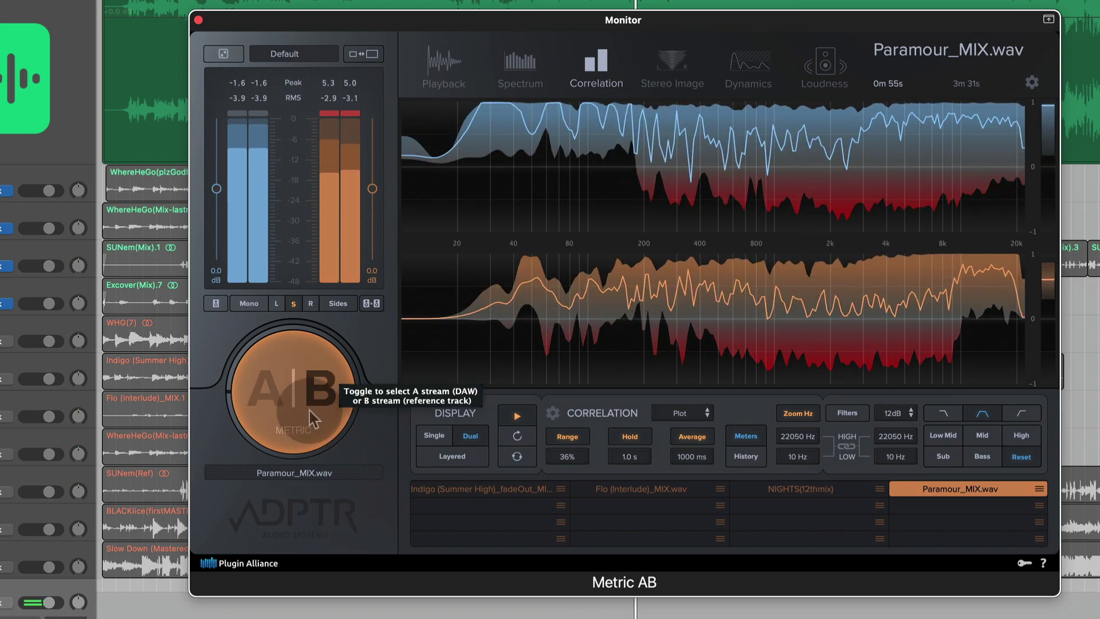
left_click(304, 417)
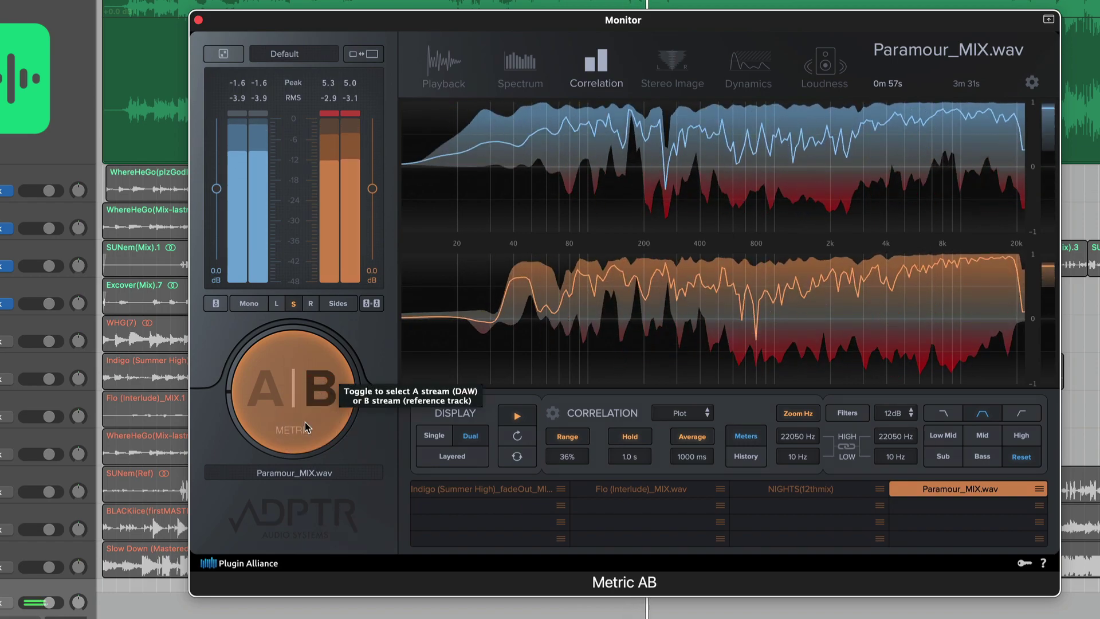
left_click(308, 430)
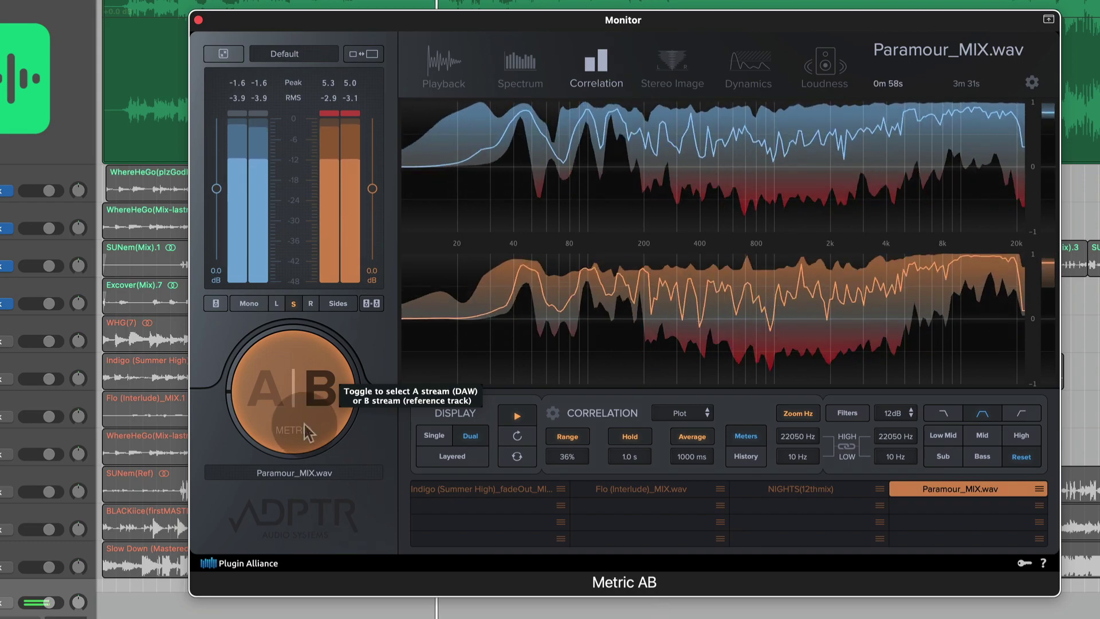
- Look through the Spectrum, Playback and Dynamics views while the B reference stream is playing
left_click(521, 68)
left_click(521, 68)
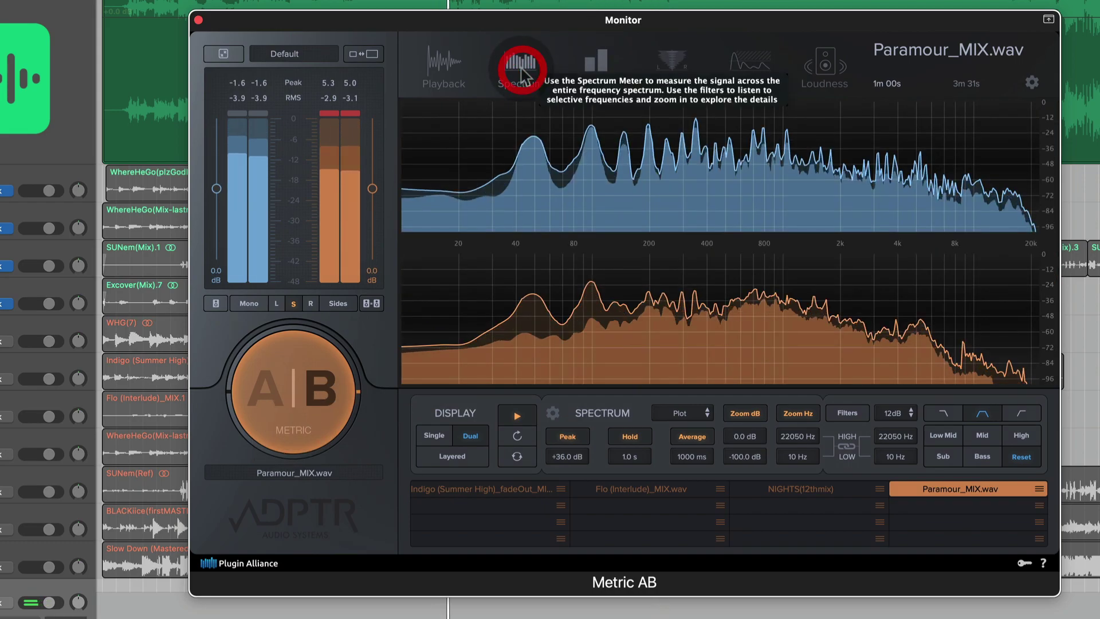
left_click(449, 72)
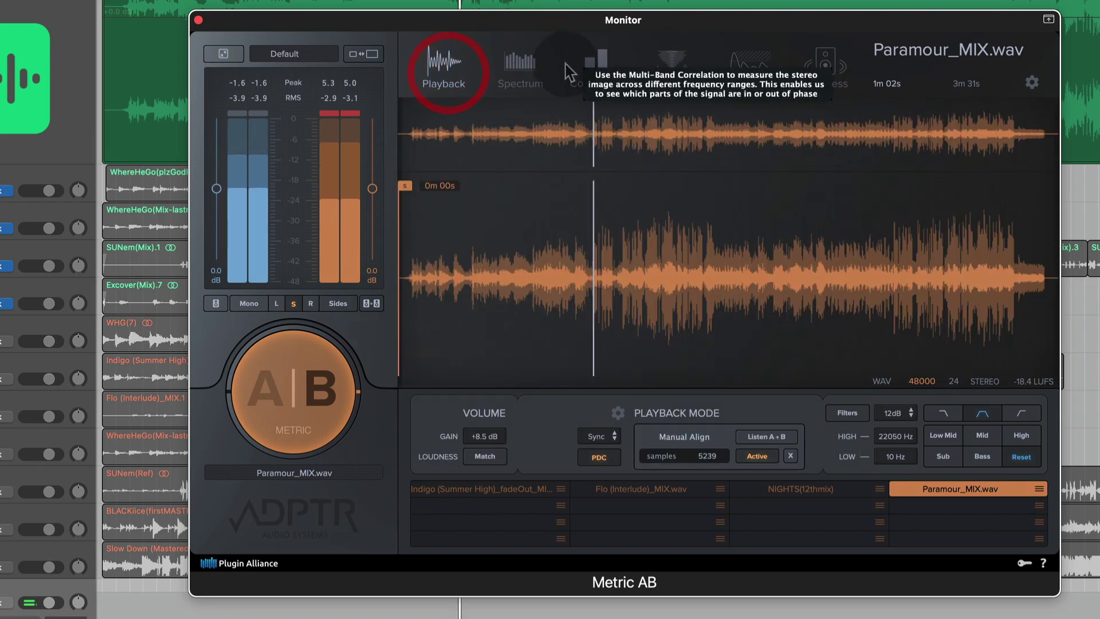
left_click(757, 70)
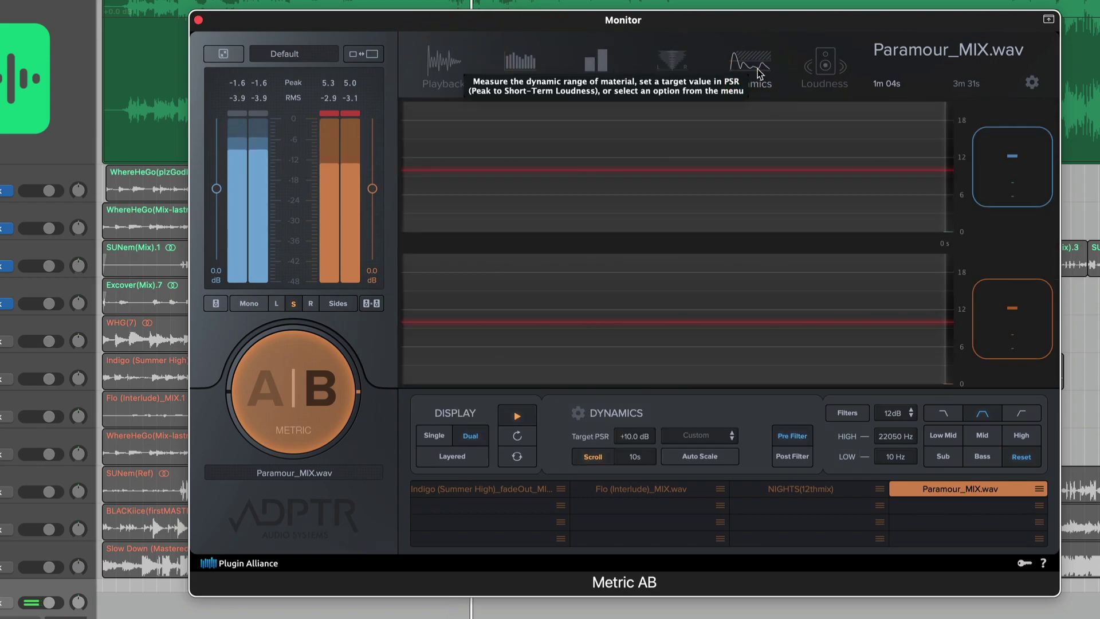
- Examine the loudness readings of both streams in the Loudness view and switch monitoring to the A stream
left_click(841, 71)
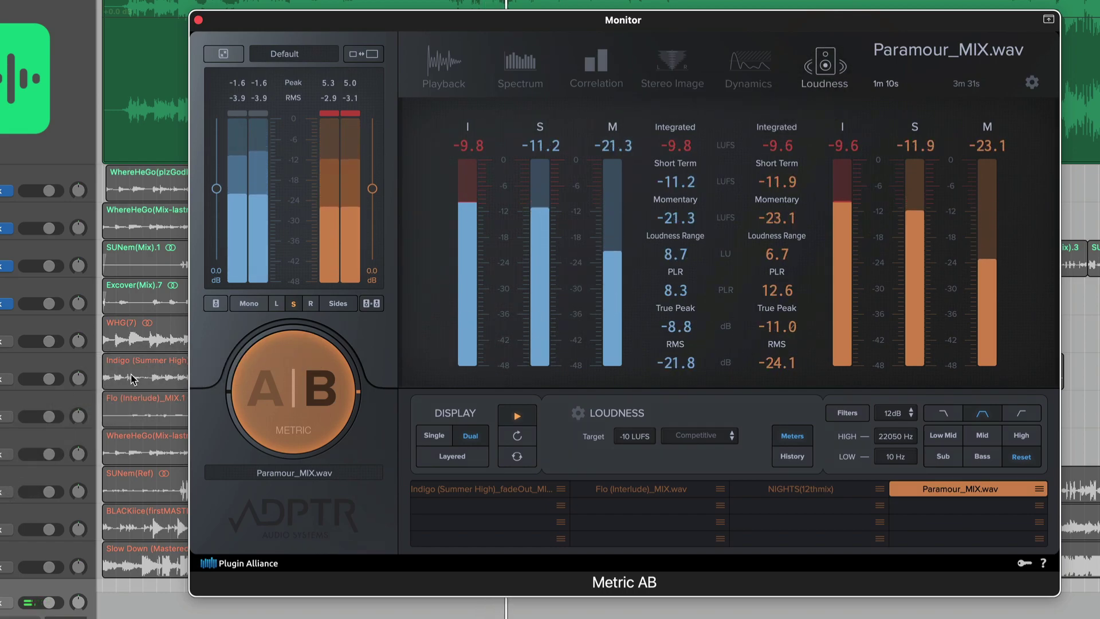
left_click(229, 395)
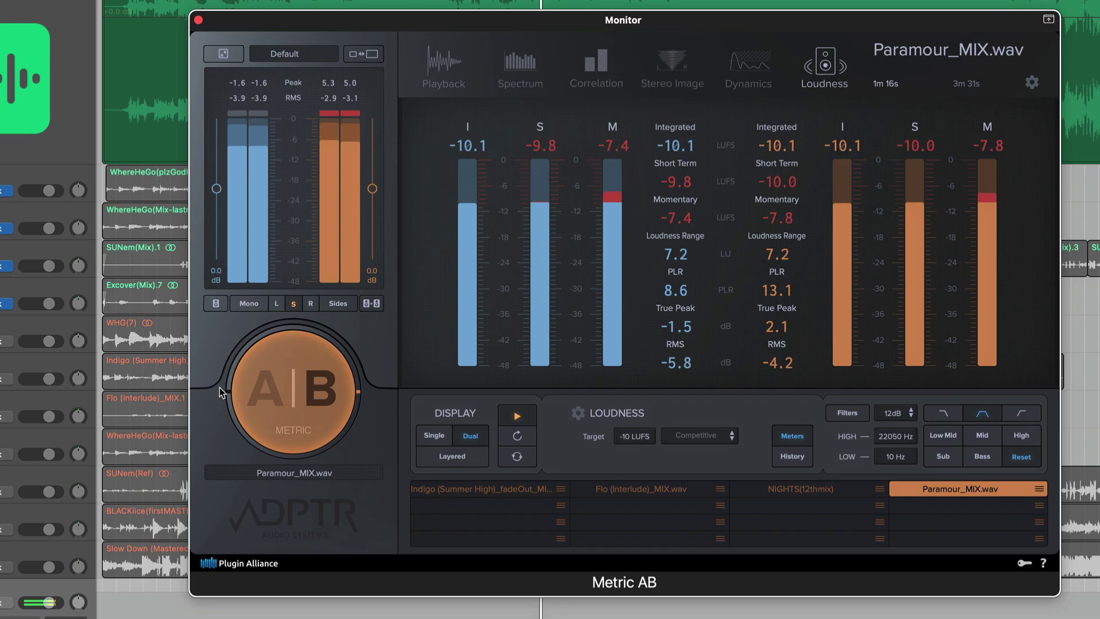
left_click(282, 397)
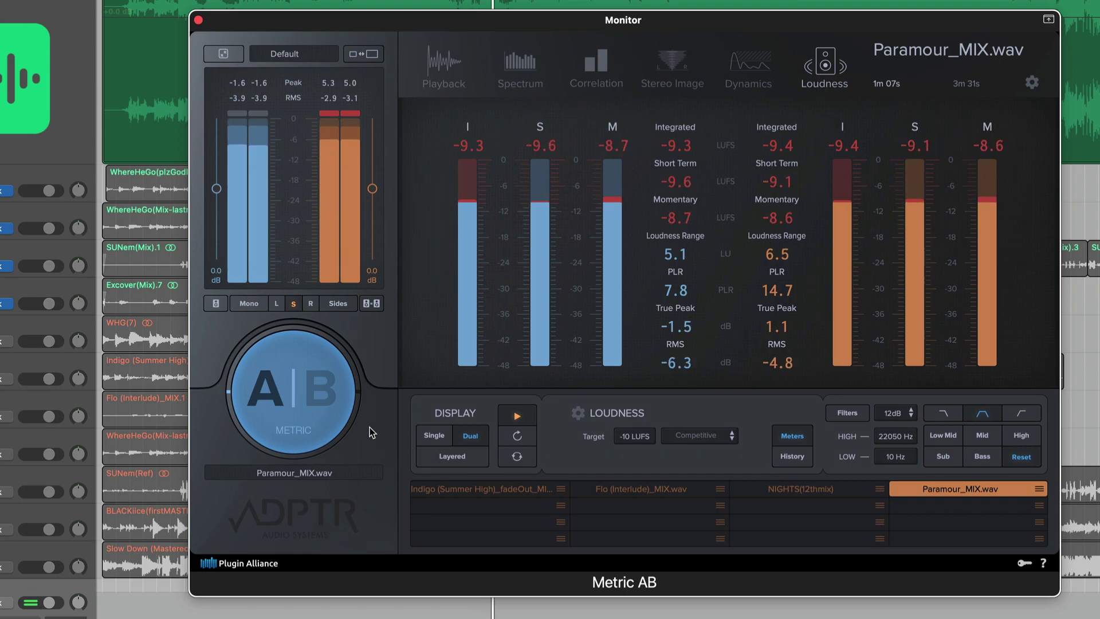
- Review the Correlation and Playback views, and compare the A and B streams by ear in the Spectrum view
left_click(596, 71)
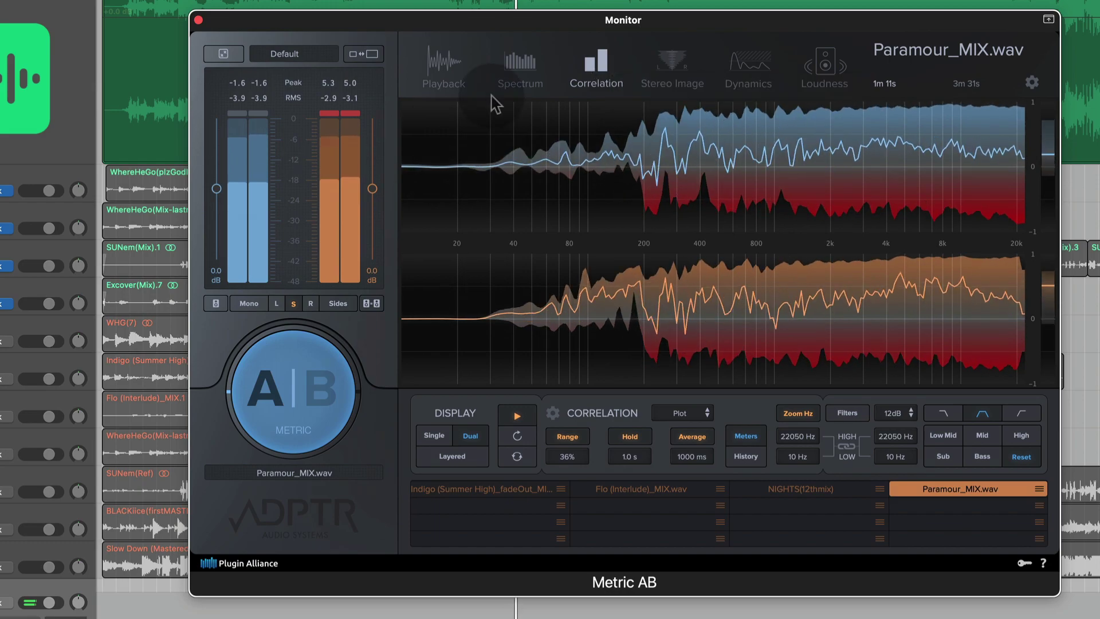
left_click(447, 67)
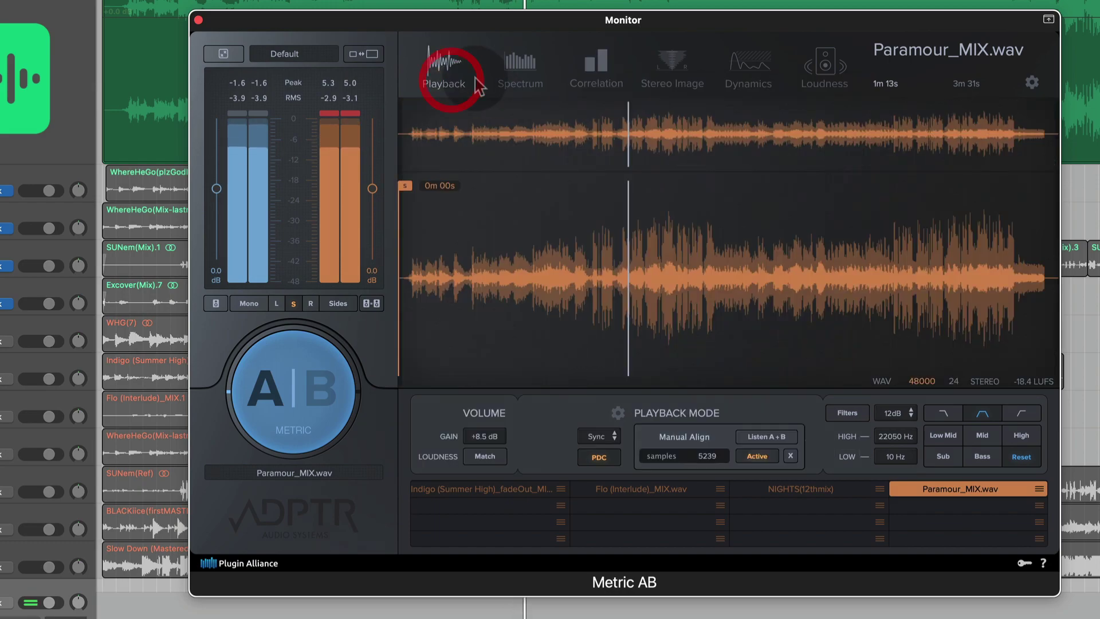
left_click(509, 77)
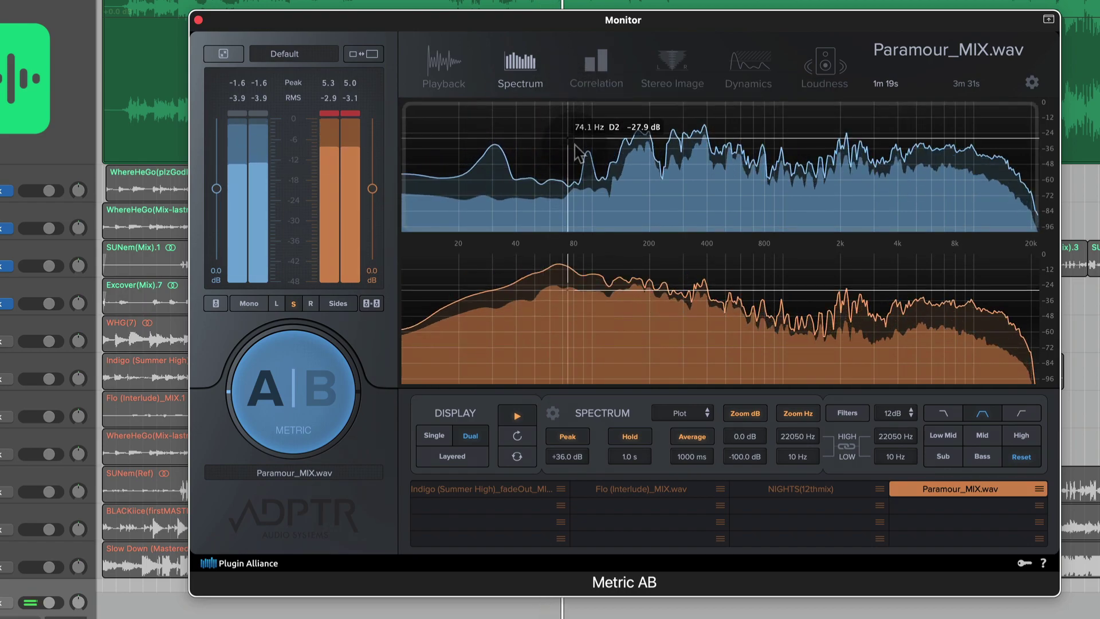
left_click(267, 398)
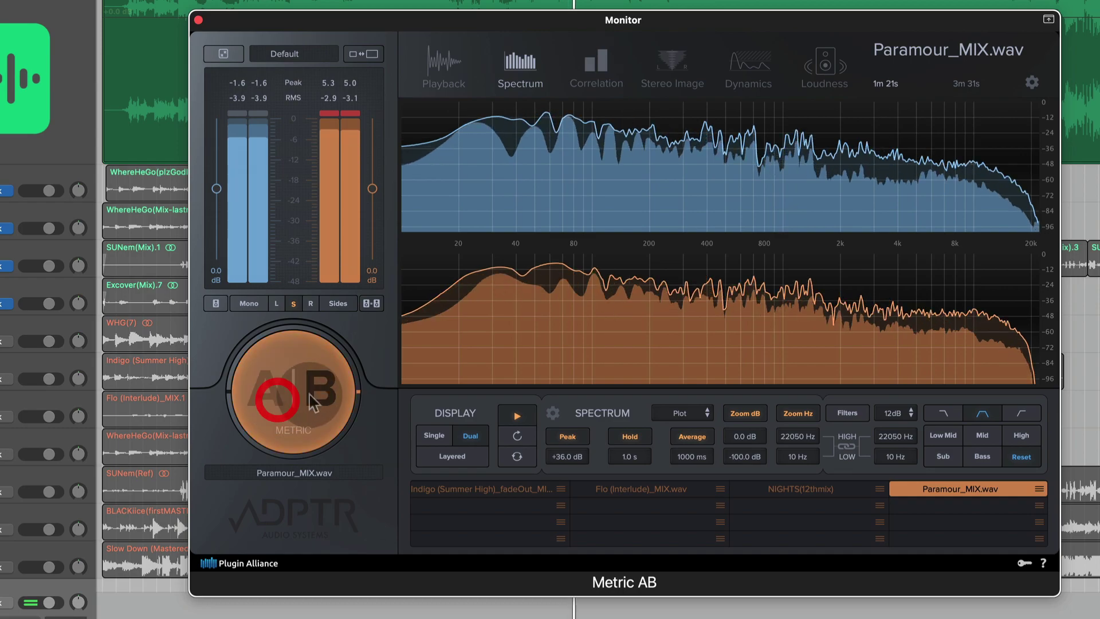
left_click(331, 399)
- Browse the Correlation, Stereo Image, Dynamics, Loudness and Playback views and return to the Spectrum view
left_click(596, 64)
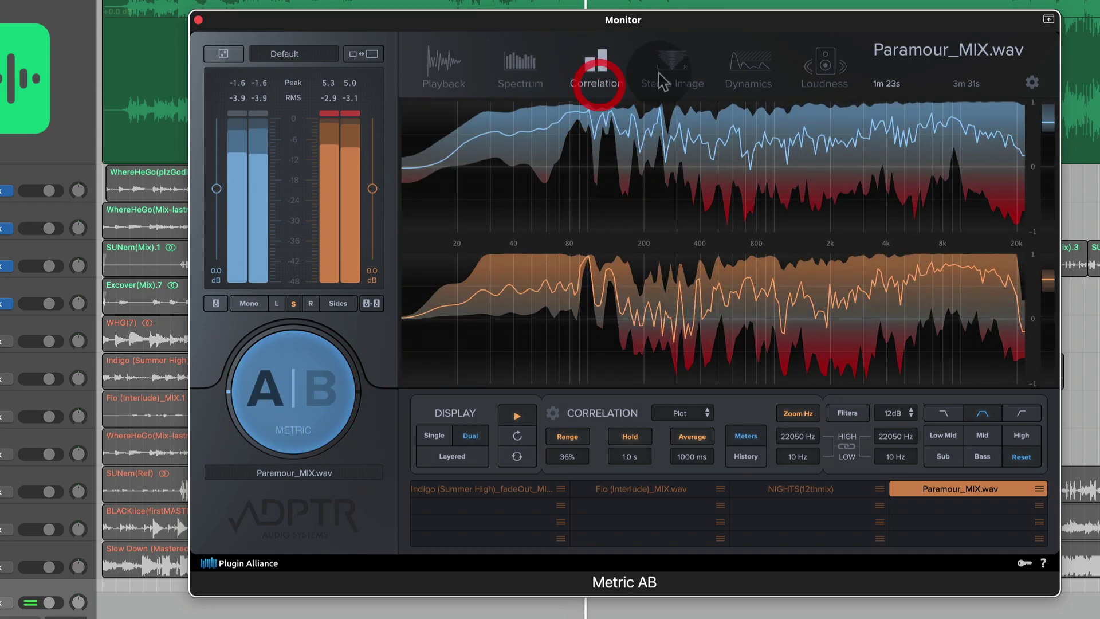
left_click(664, 78)
left_click(752, 63)
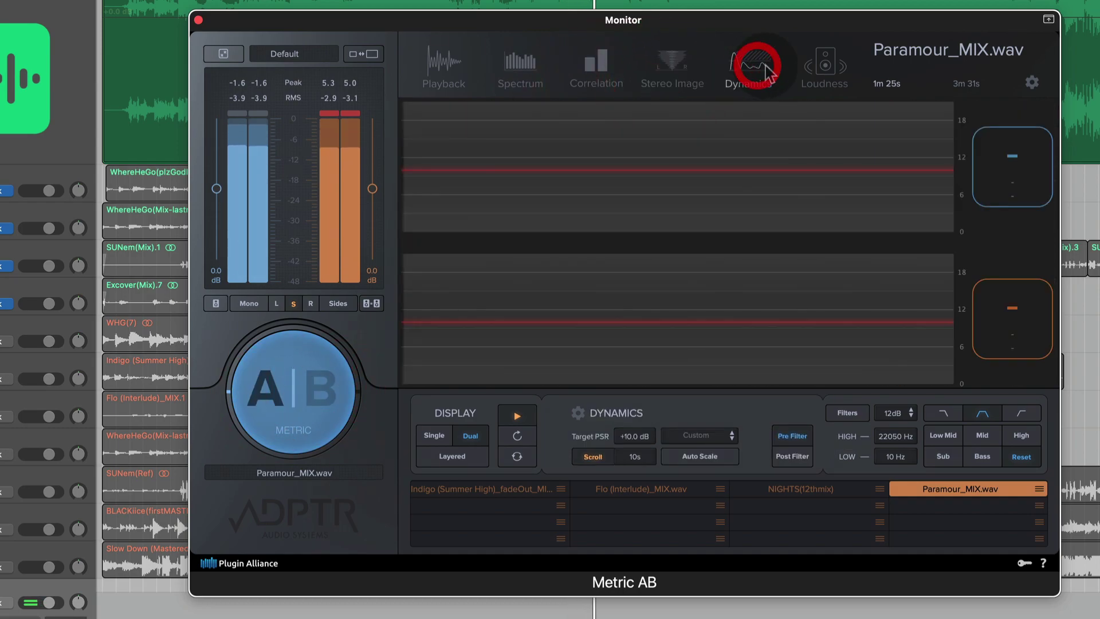
left_click(826, 67)
left_click(453, 64)
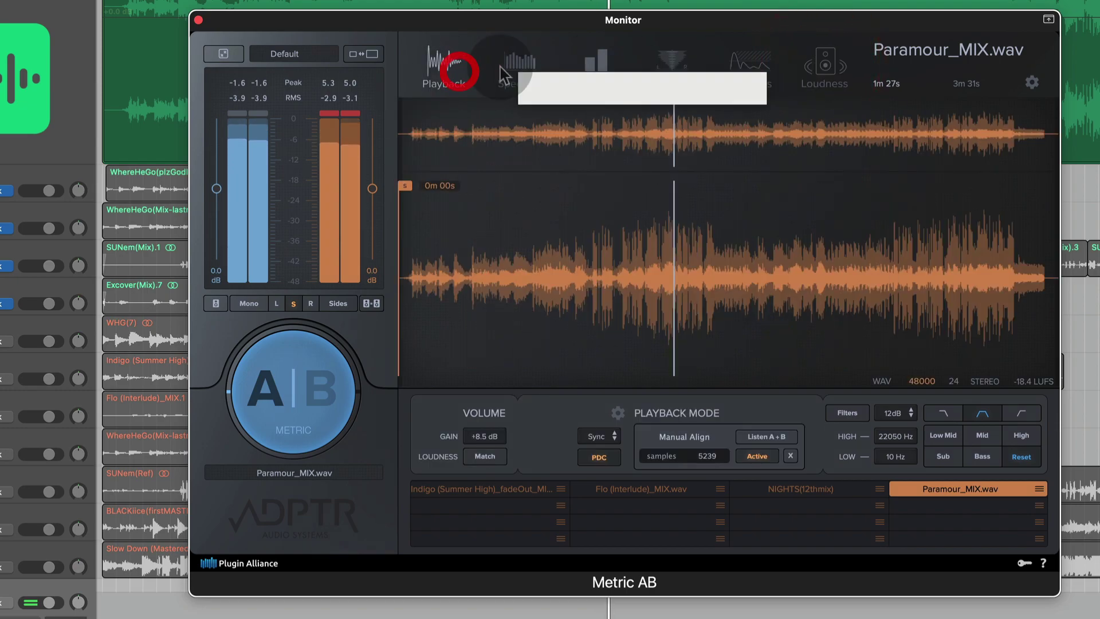
left_click(514, 68)
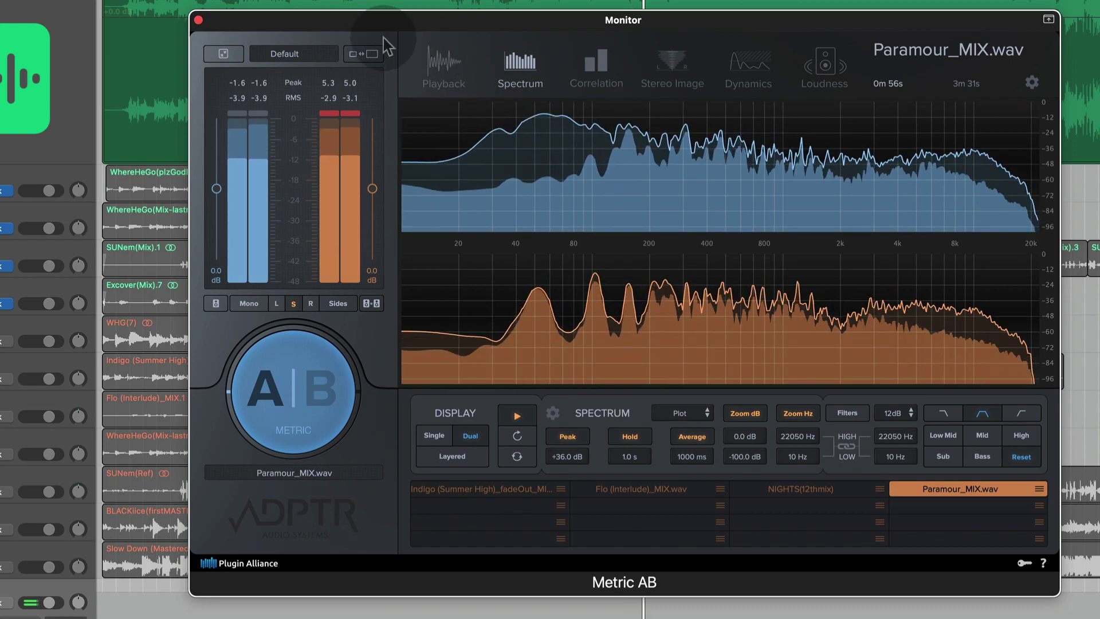
- Try the Small size for the Metric AB window, reposition it over the tracks, and restore the Large size
left_click(372, 54)
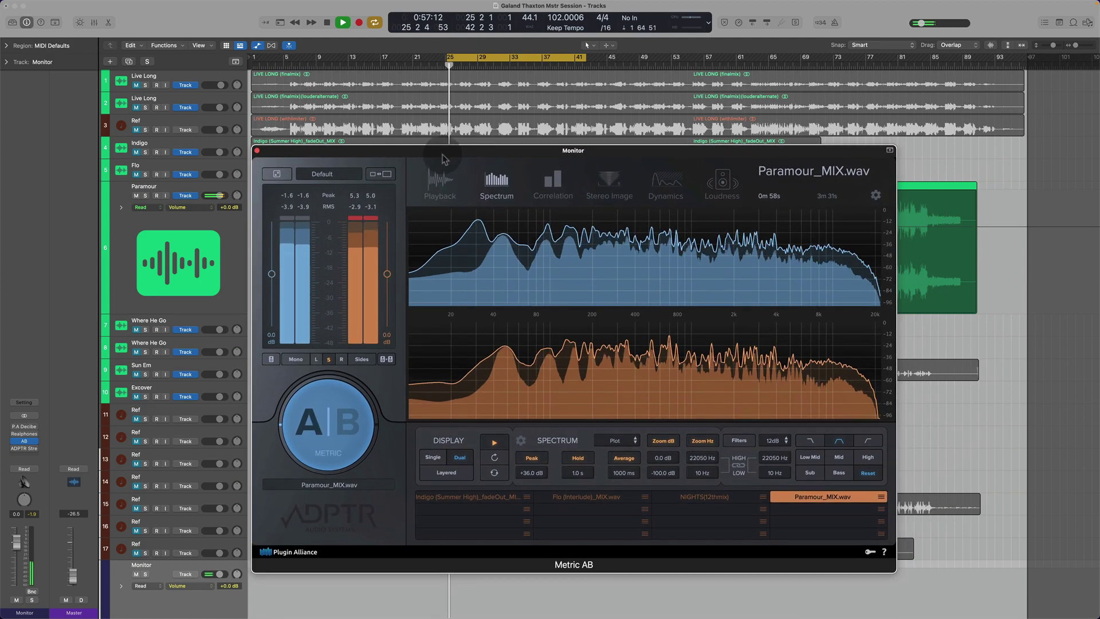
left_click(439, 154)
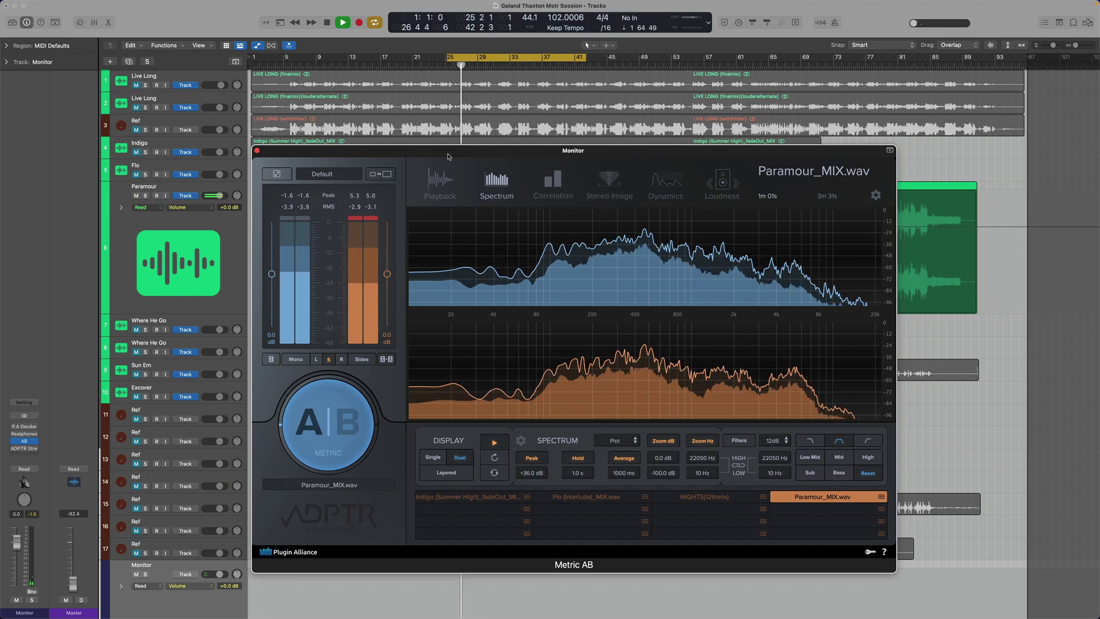
left_click(382, 174)
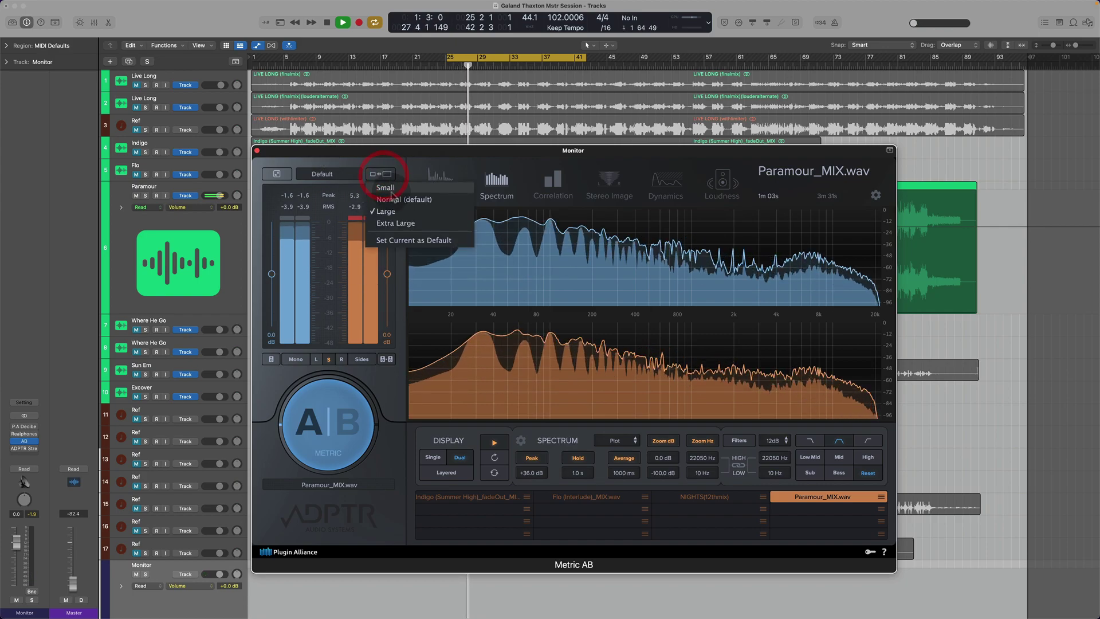
left_click(386, 188)
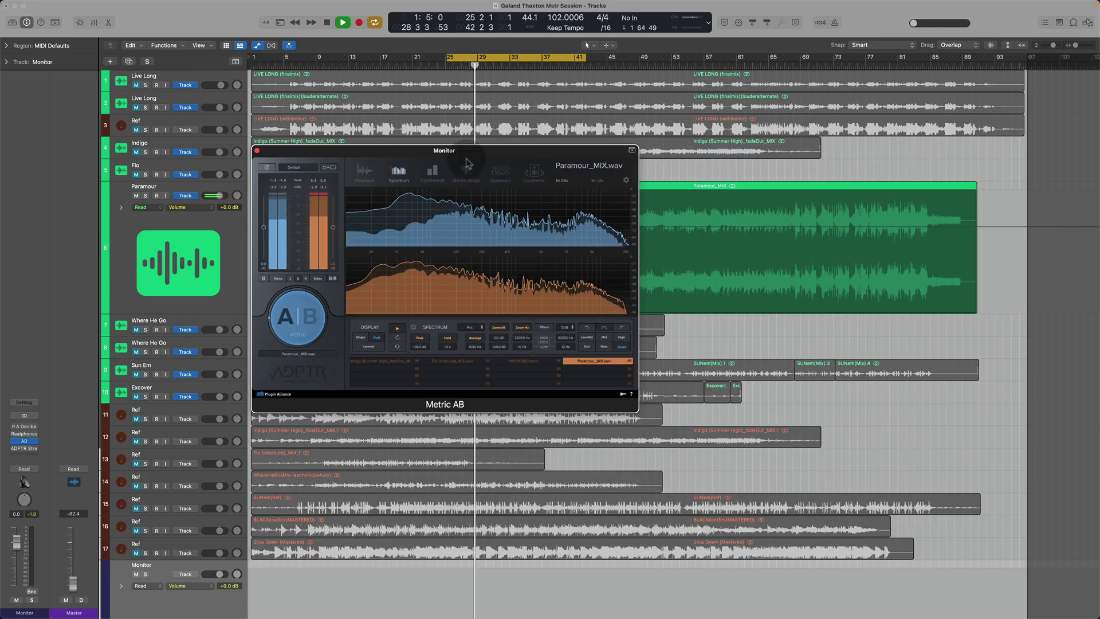
left_click_drag(494, 133, 549, 222)
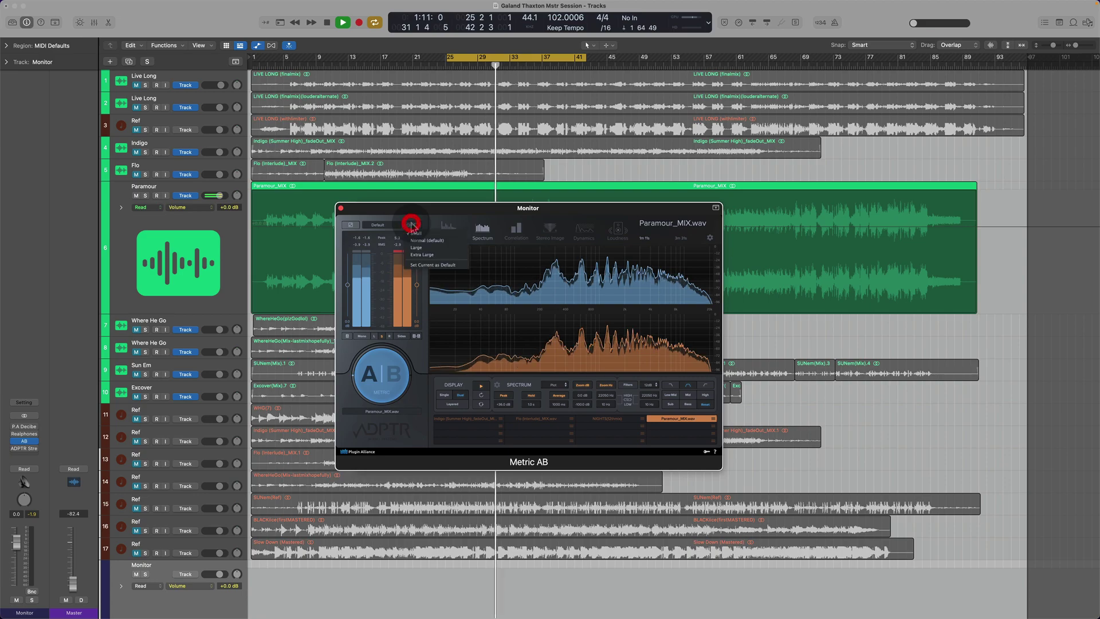
left_click(433, 248)
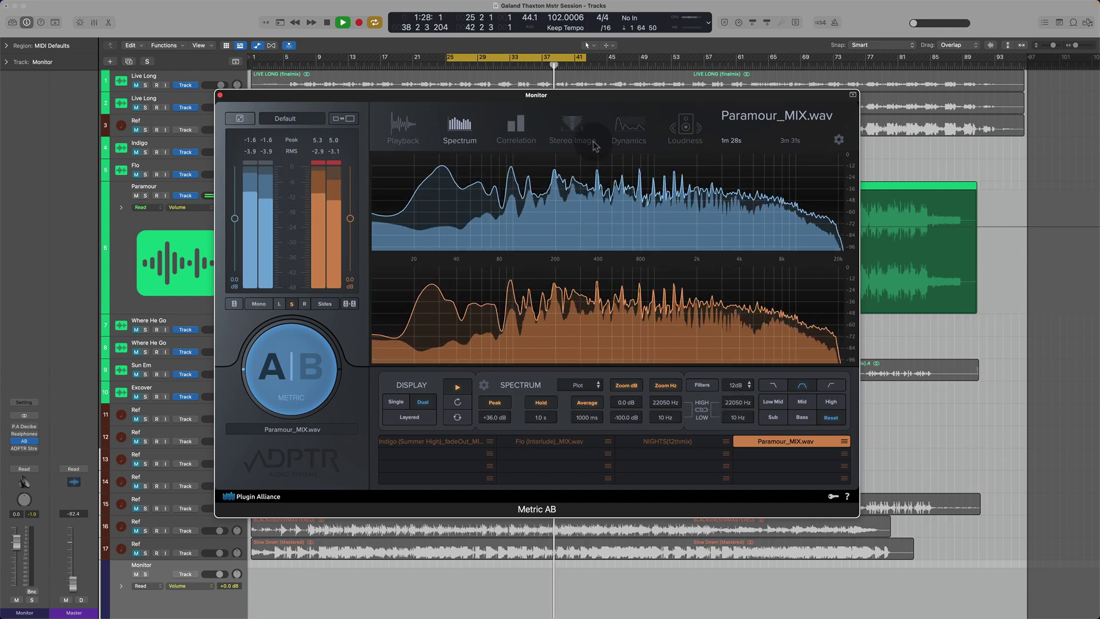
- Play the mix briefly in the Playback view with both streams audible, stop it, and turn off Listen A+B
left_click(411, 127)
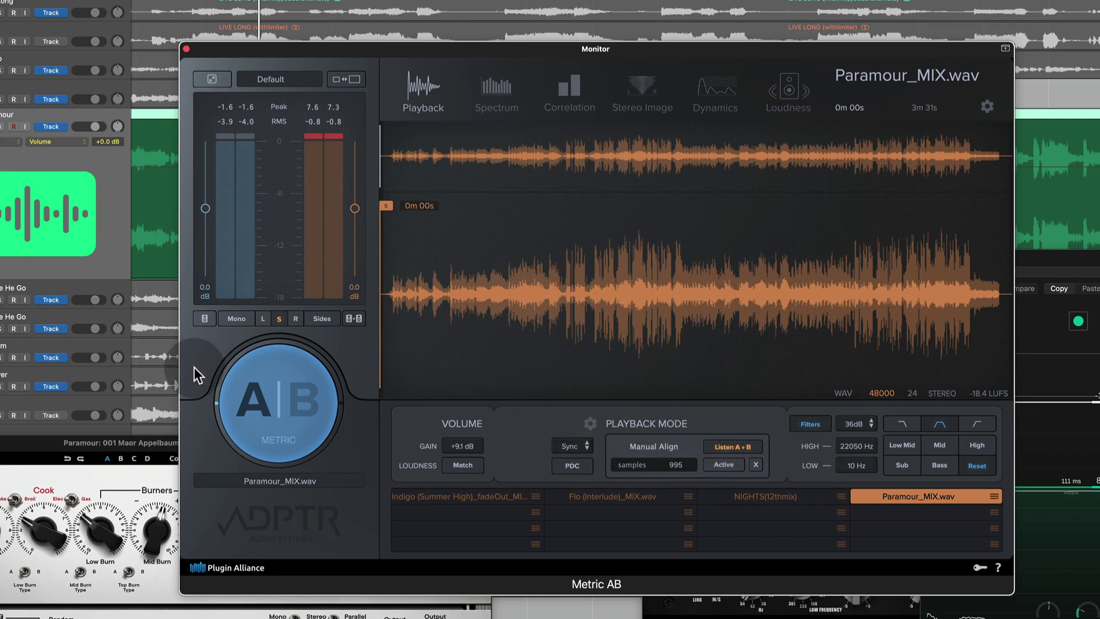
key("space")
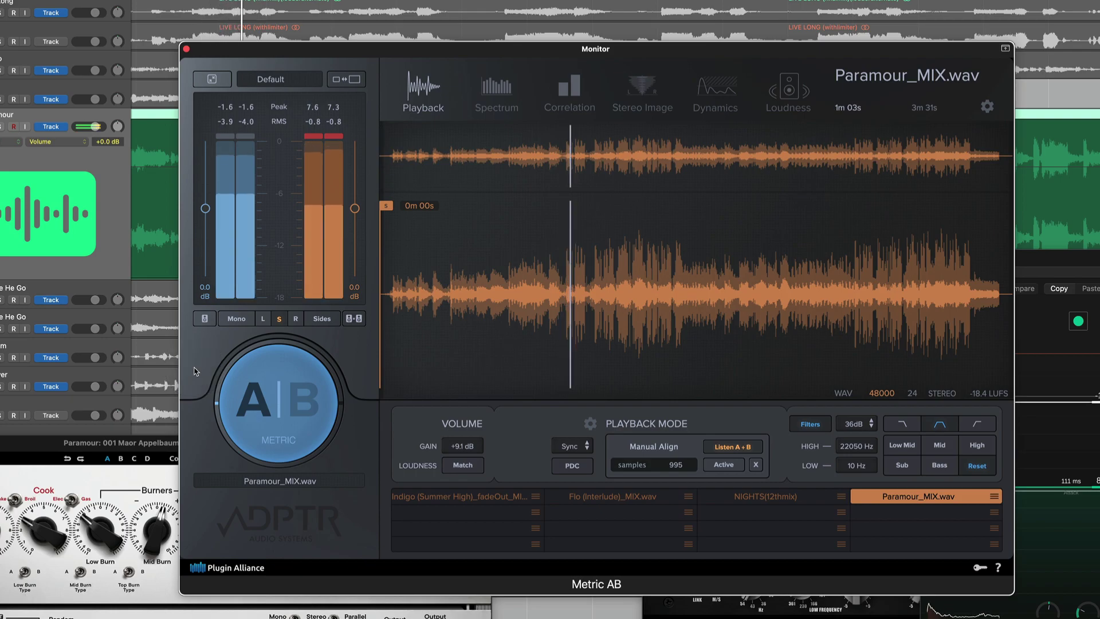
key("space")
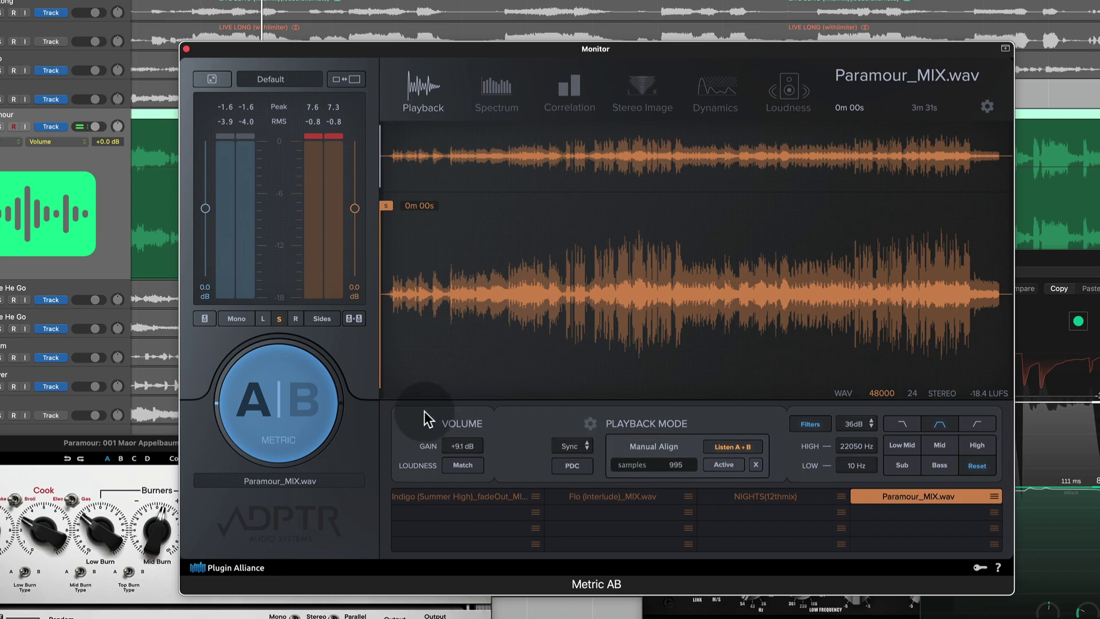
left_click(735, 450)
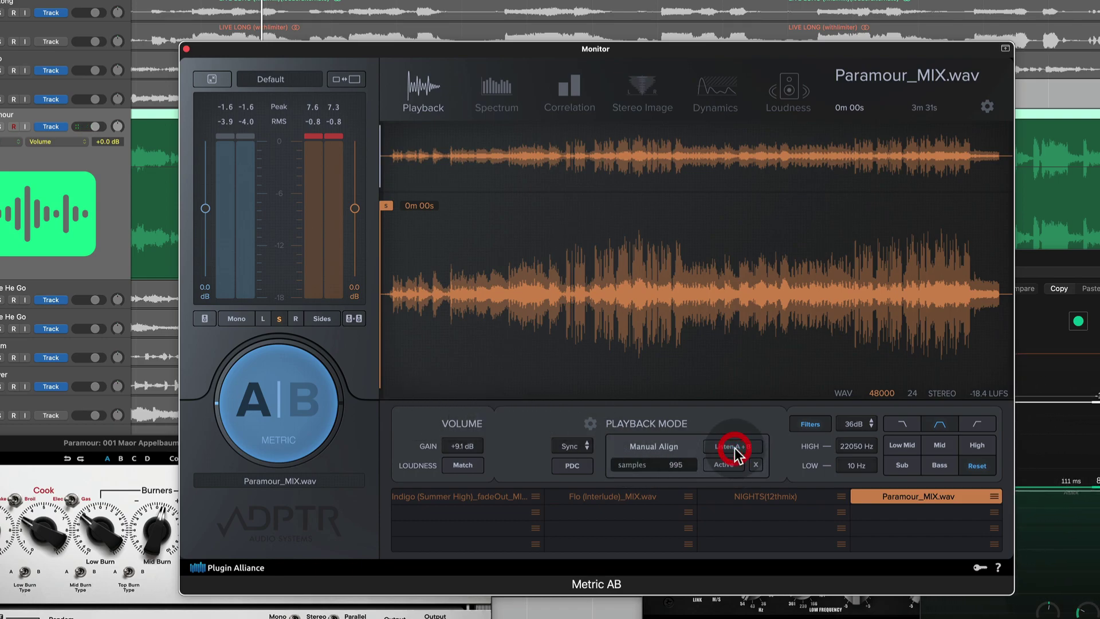
- Play the song while switching repeatedly between the A and B streams to compare them, and stop playback on A
left_click(254, 404)
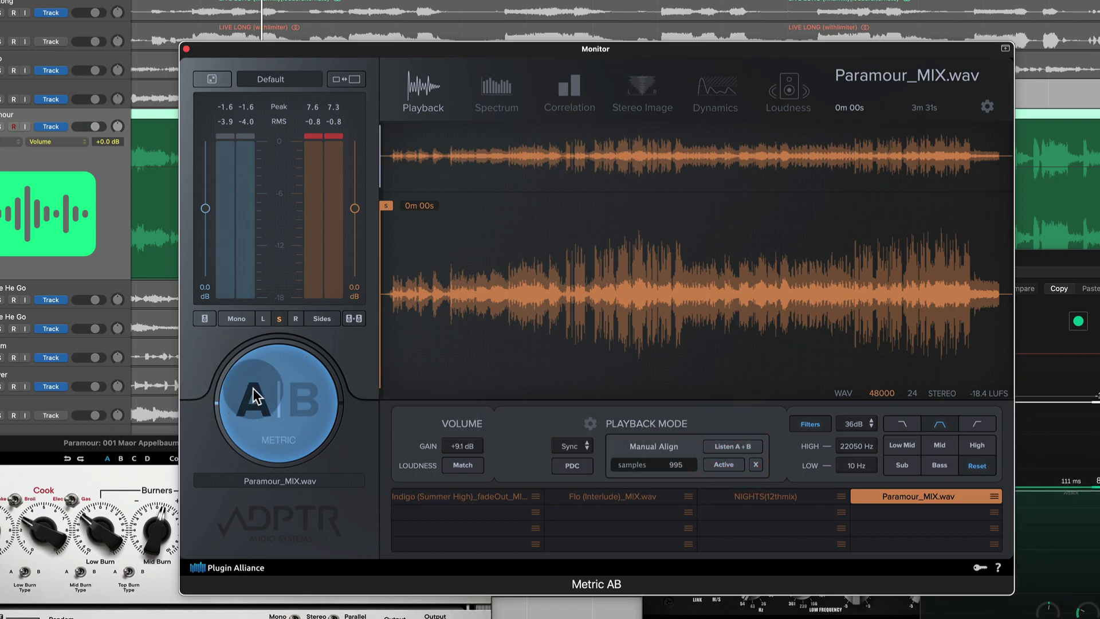
left_click(296, 404)
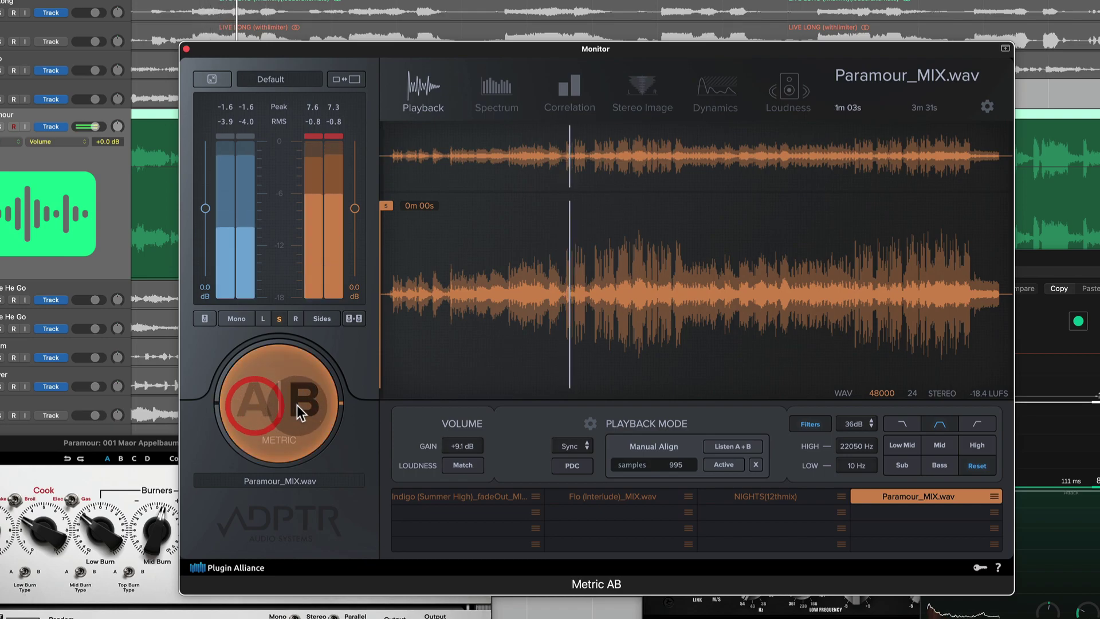
left_click(299, 405)
left_click(287, 409)
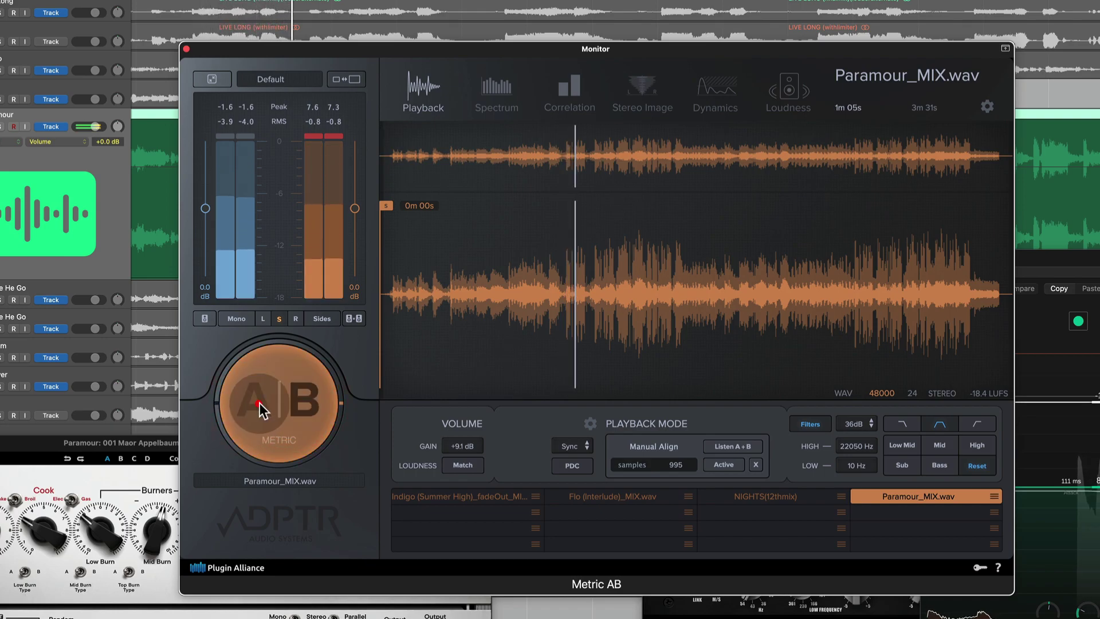
left_click(311, 407)
key("space")
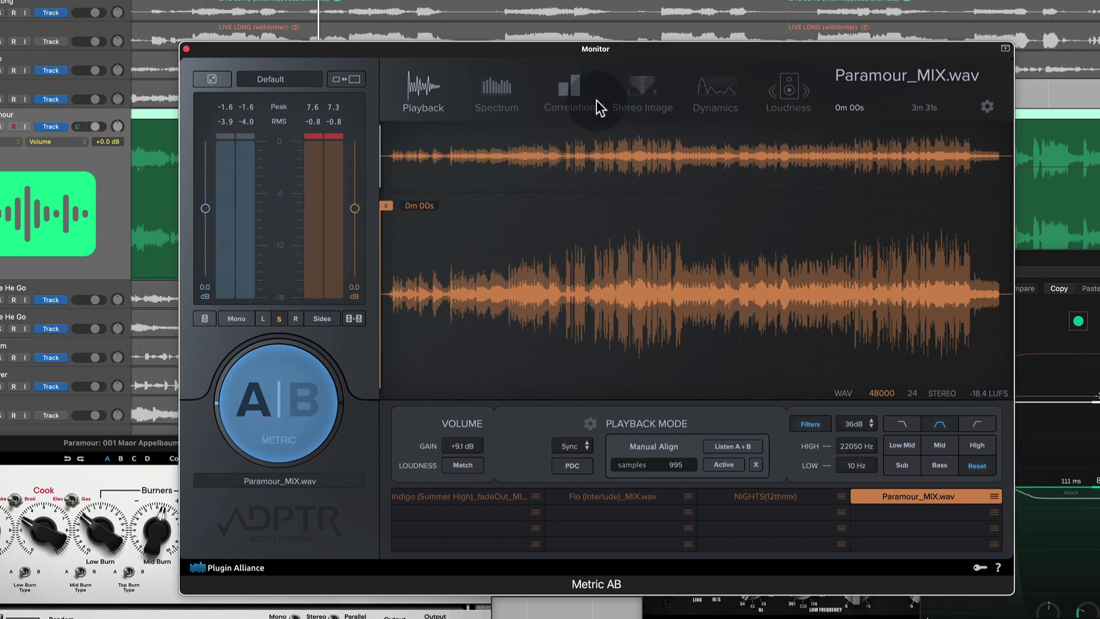
- Check the frequency content of both streams in the Spectrum view and return to the Playback view
left_click(431, 105)
left_click(506, 106)
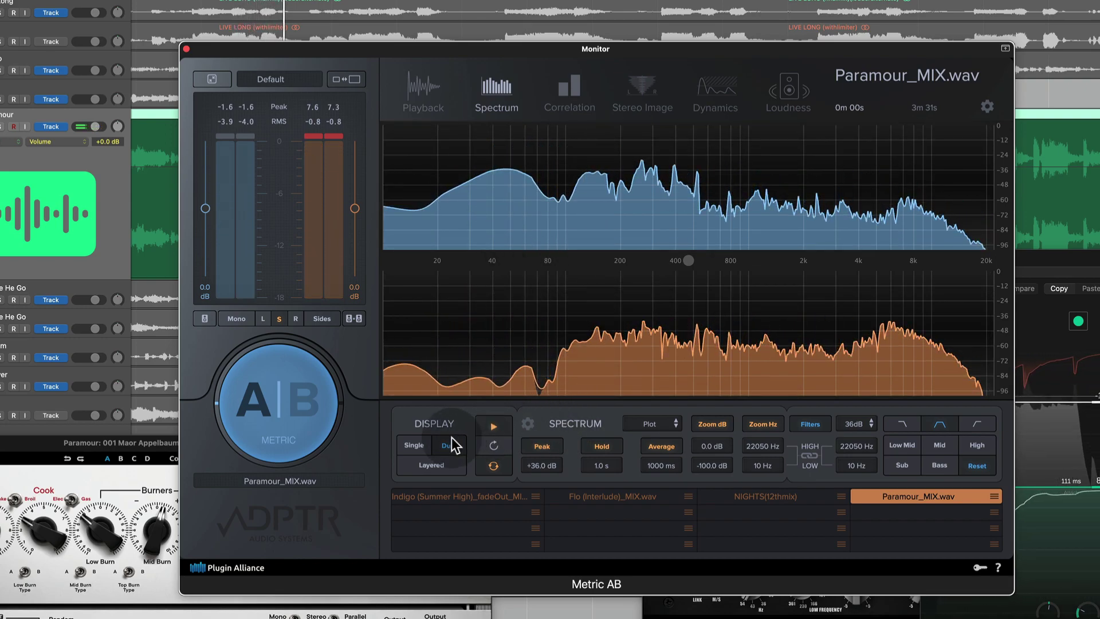
left_click(417, 100)
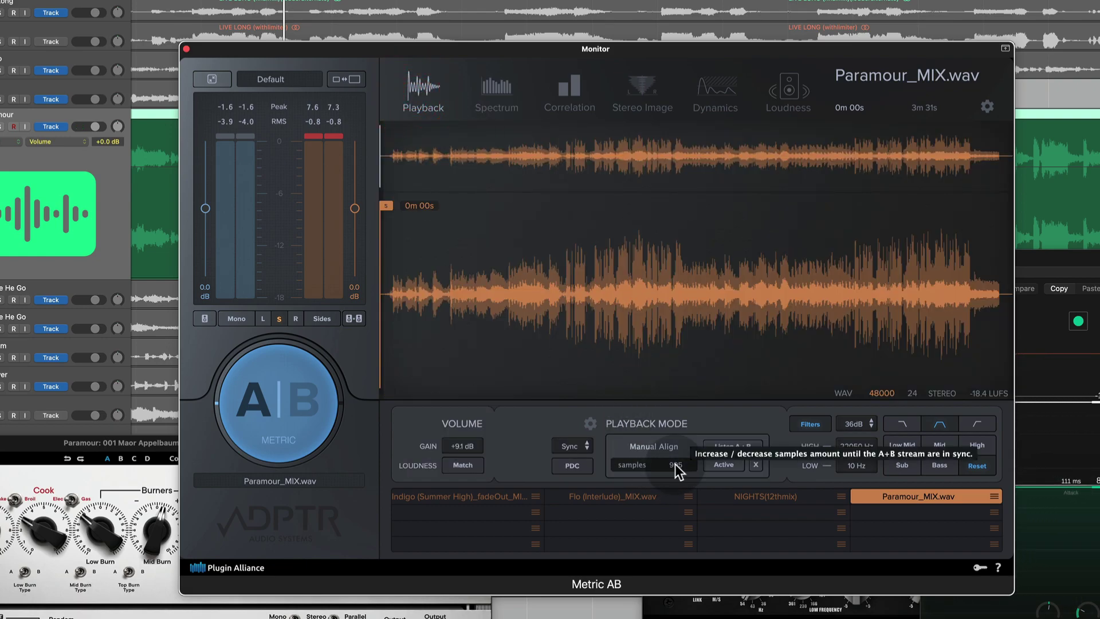
- Activate manual alignment and raise its sample offset to 5811 while repeatedly playing the mix with both streams audible
left_click(723, 466)
key("space")
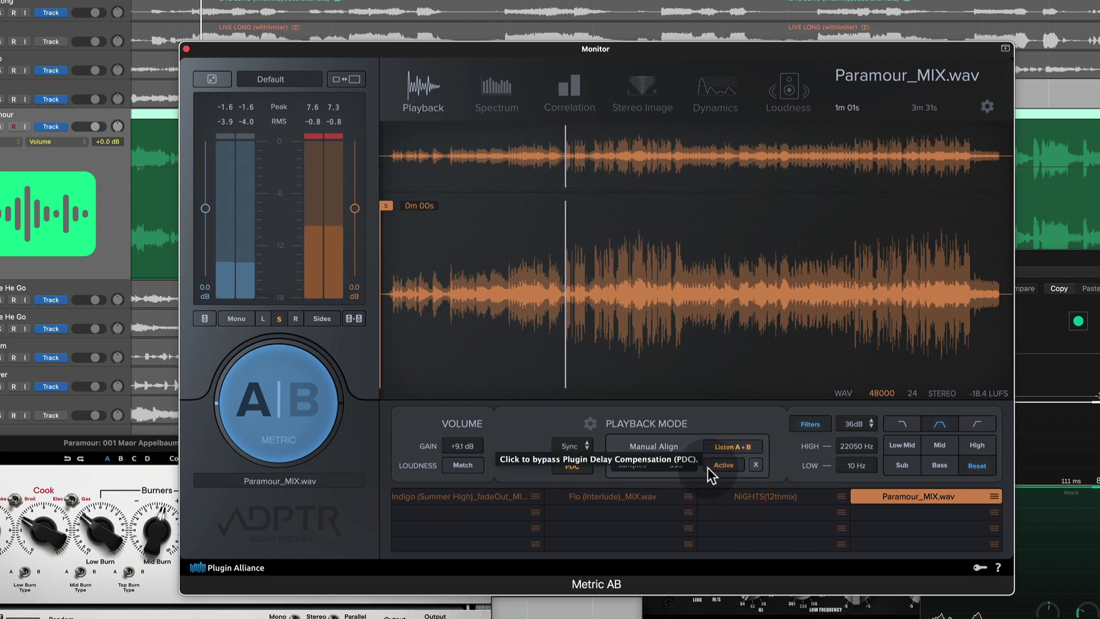
key("space")
scroll(677, 465, "up", 10)
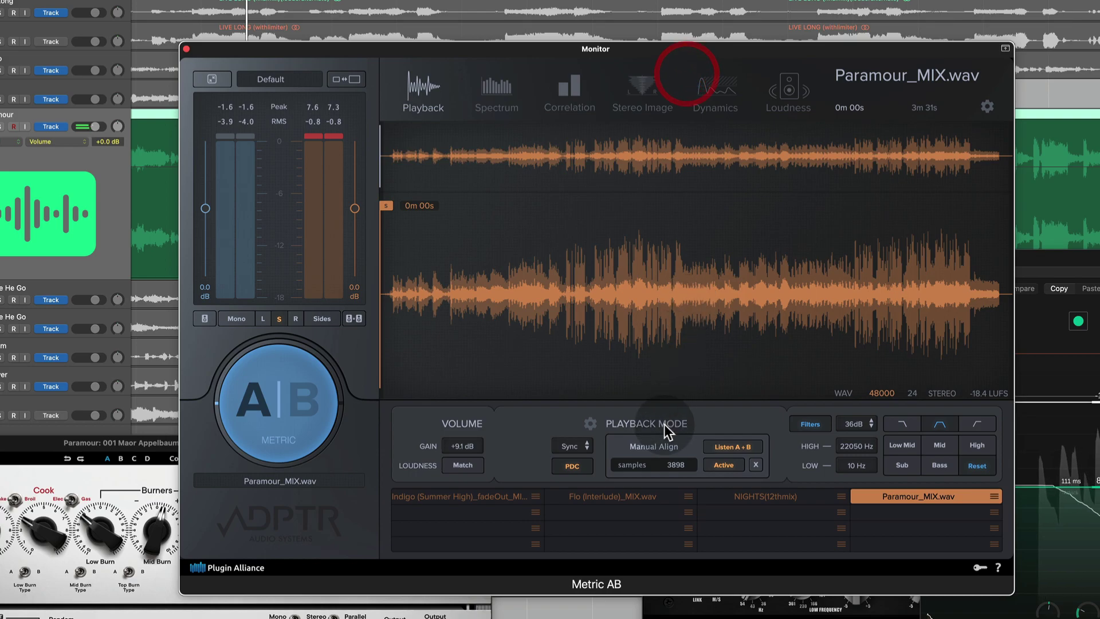
key("space")
scroll(679, 466, "up", 3)
scroll(681, 466, "up", 9)
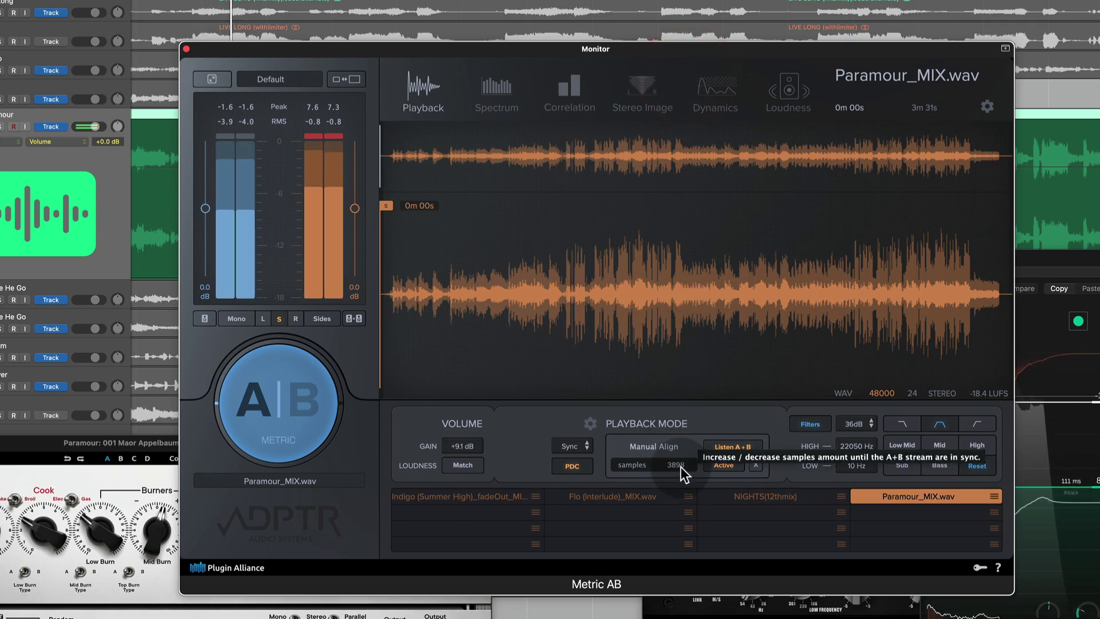
key("space")
left_click(696, 204)
scroll(659, 465, "up", 8)
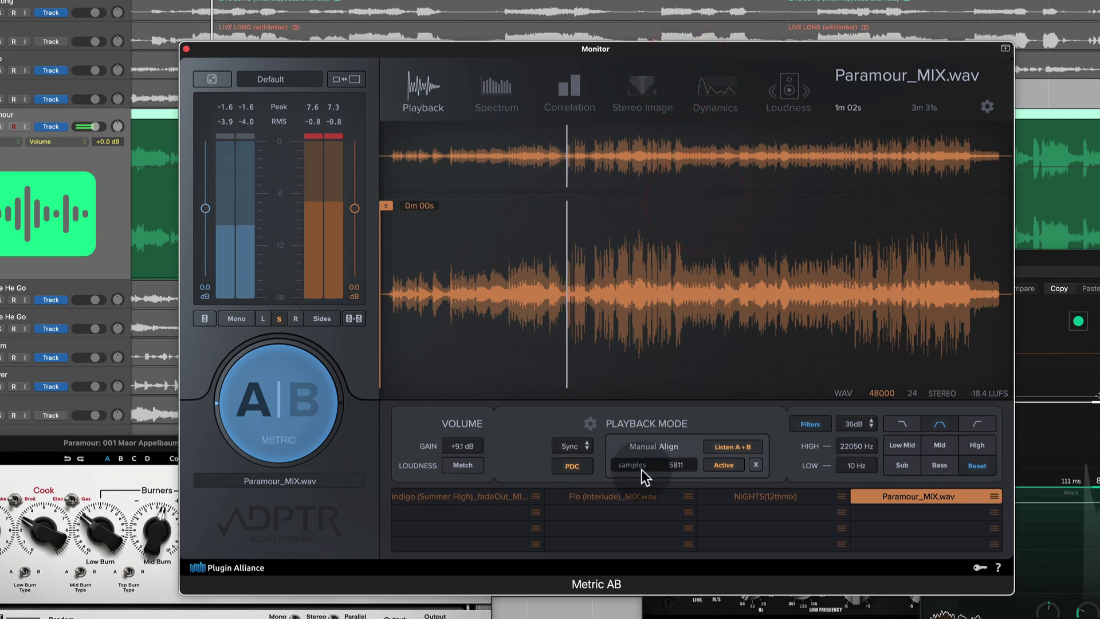
- Fine-tune the manual alignment offset by ear to 15114 samples, stop playback and turn off Listen A+B
left_click_drag(676, 182, 659, 337)
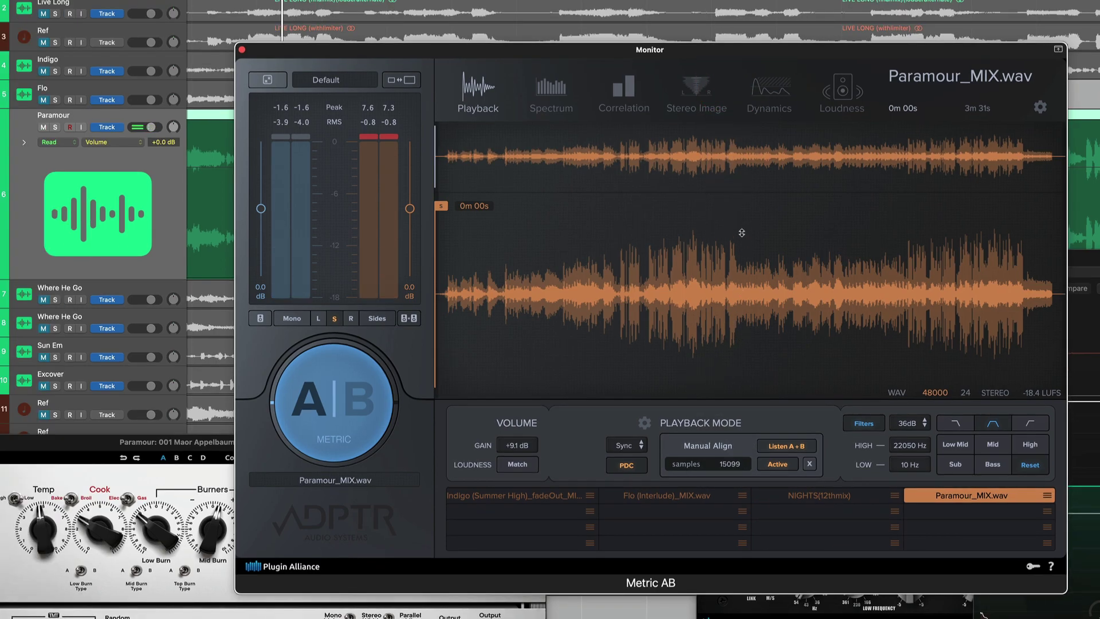
key("space")
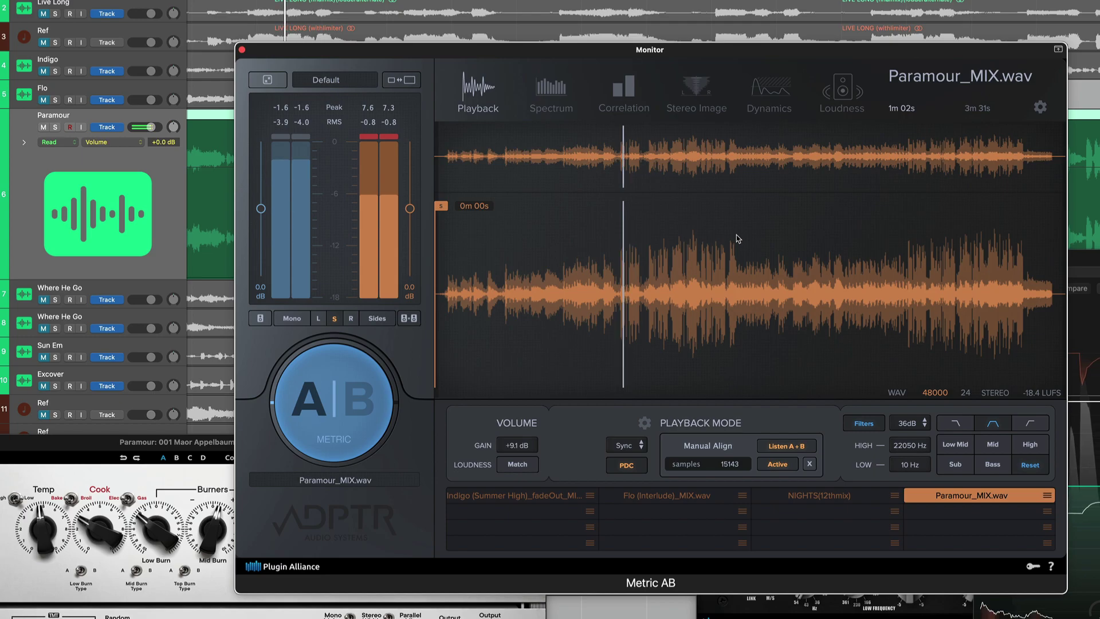
key("space")
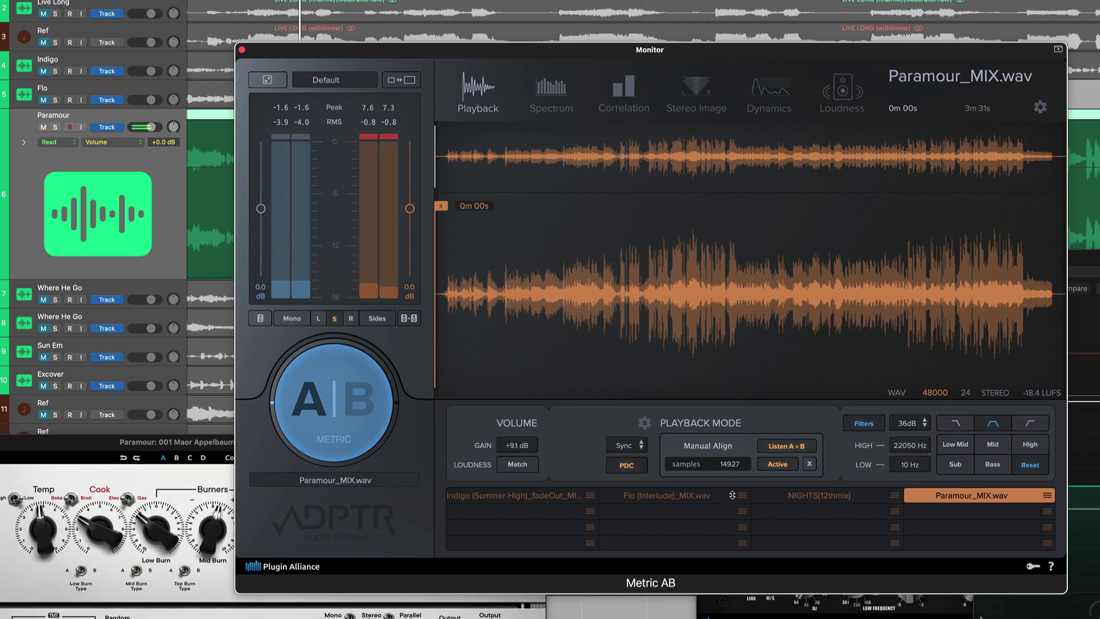
key("space")
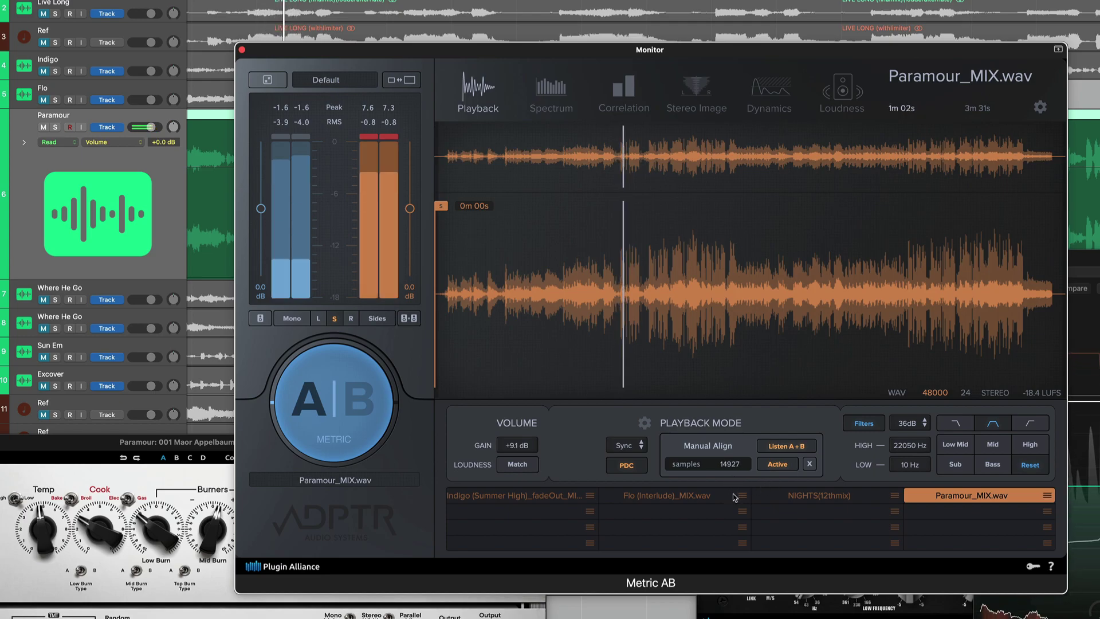
left_click_drag(730, 463, 737, 441)
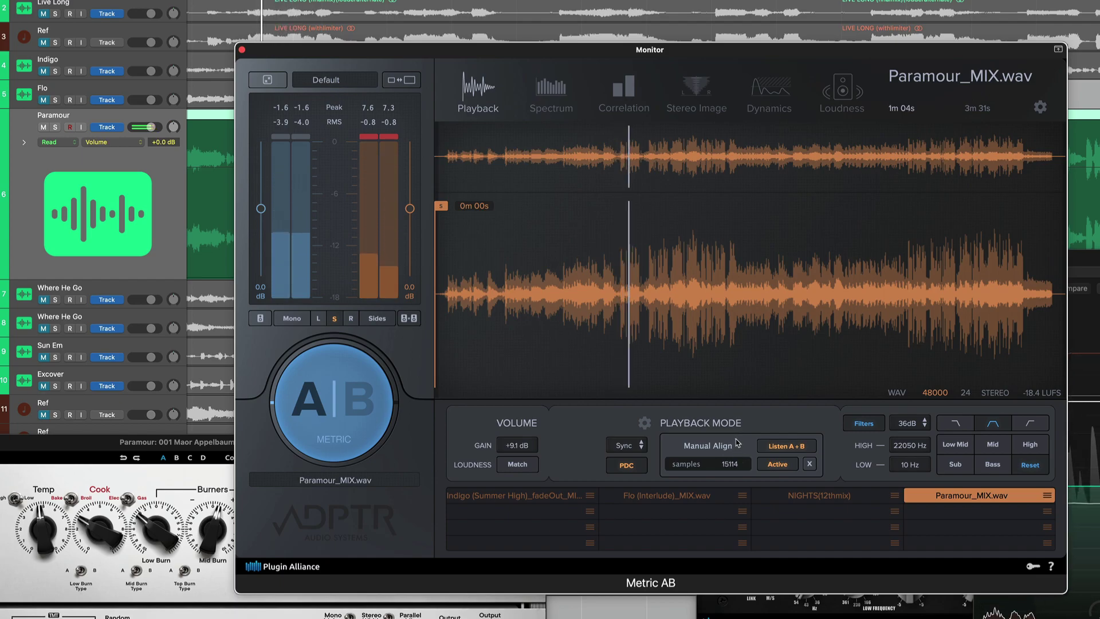
key("space")
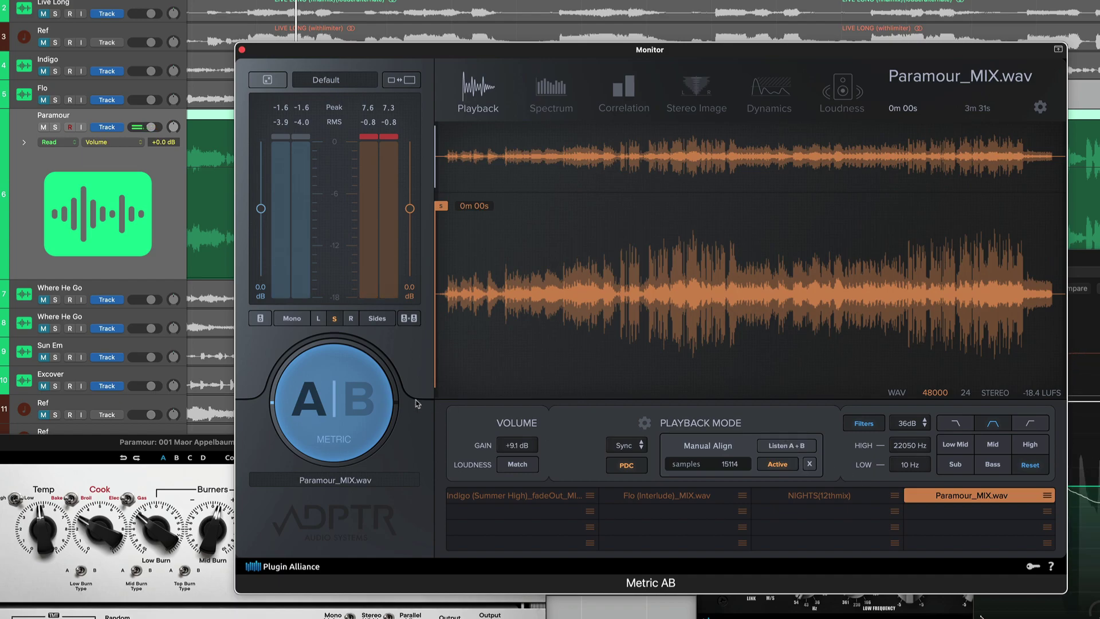
- Play the song from about 0:19 while switching between the A and B streams, and check them in the Spectrum view
left_click(727, 0)
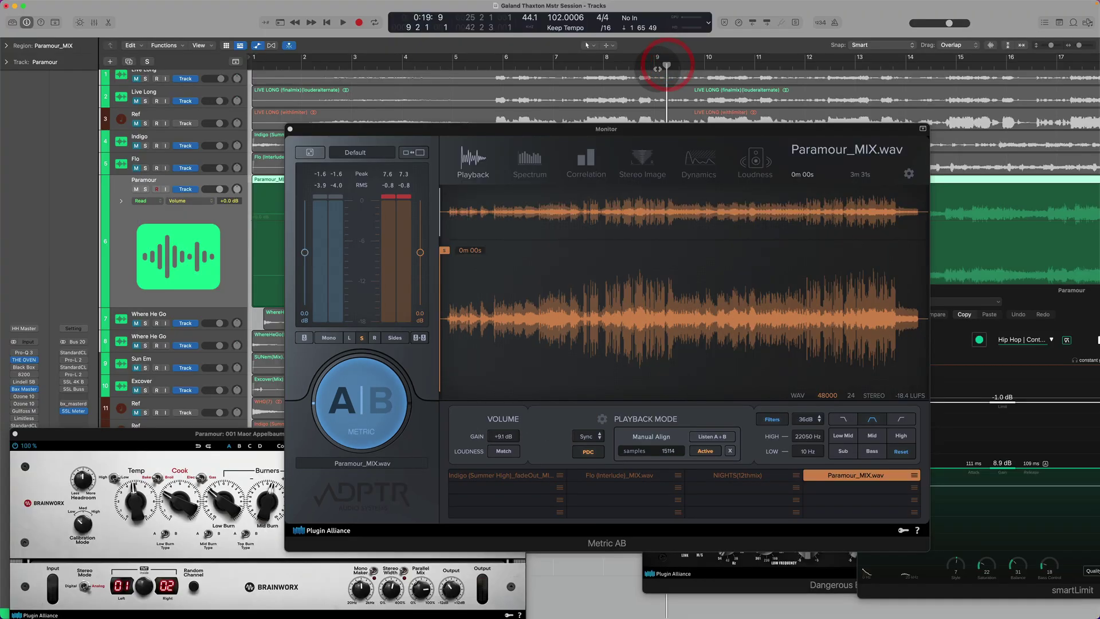
left_click(376, 401)
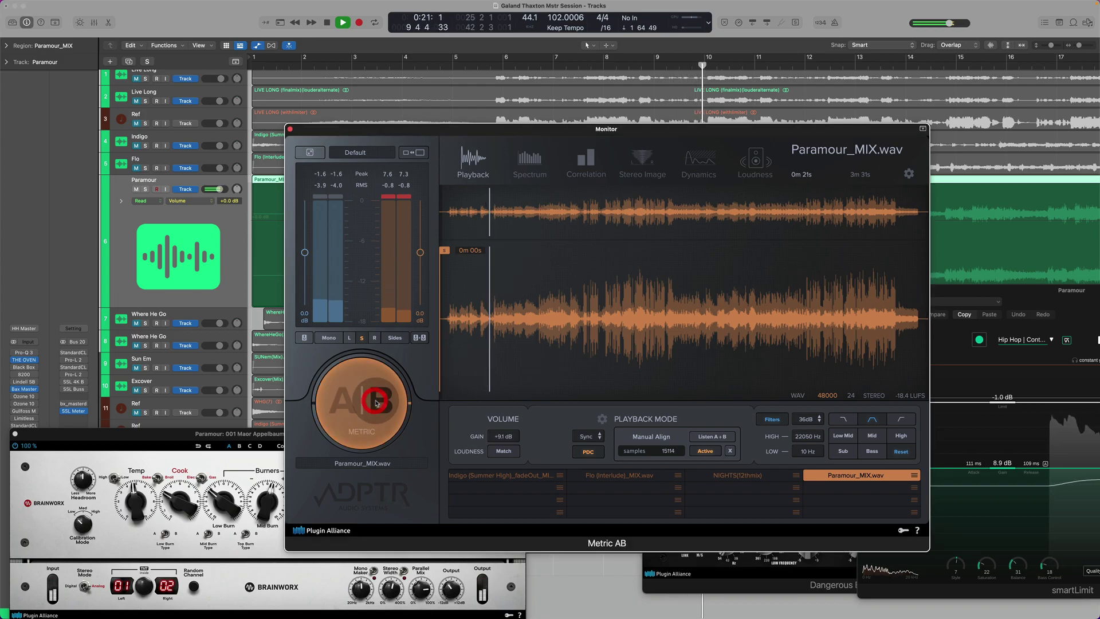
left_click(338, 420)
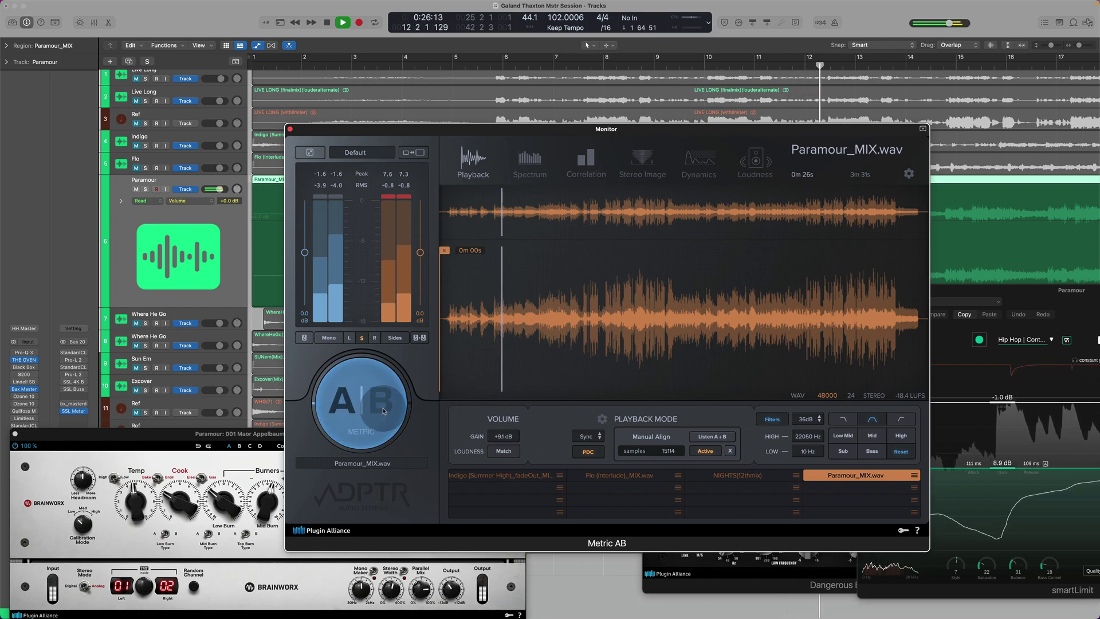
left_click(383, 411)
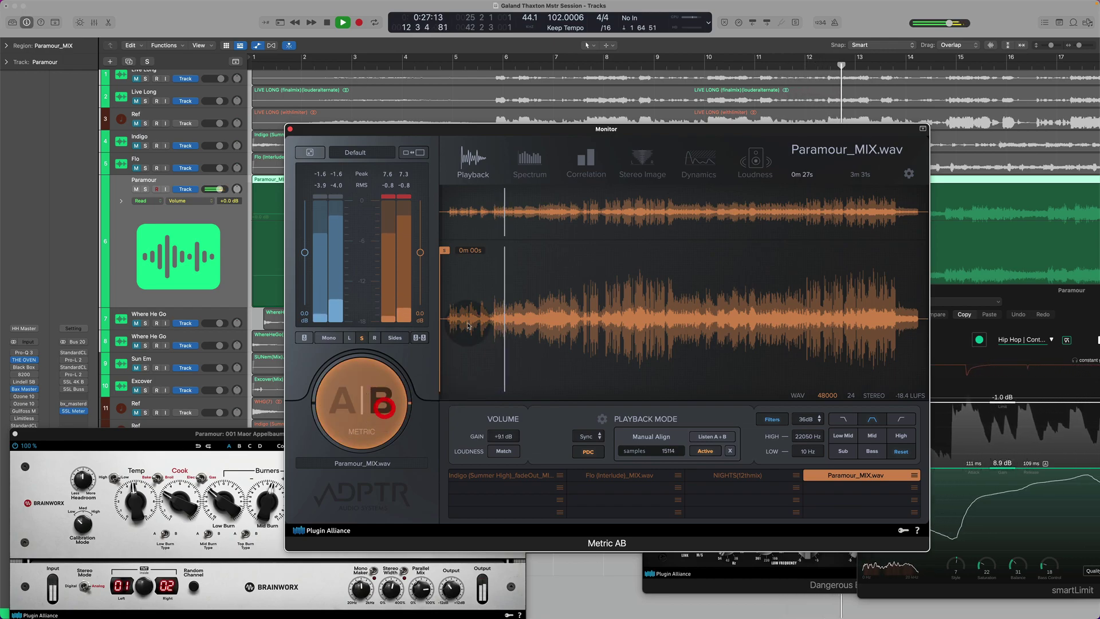
left_click(526, 173)
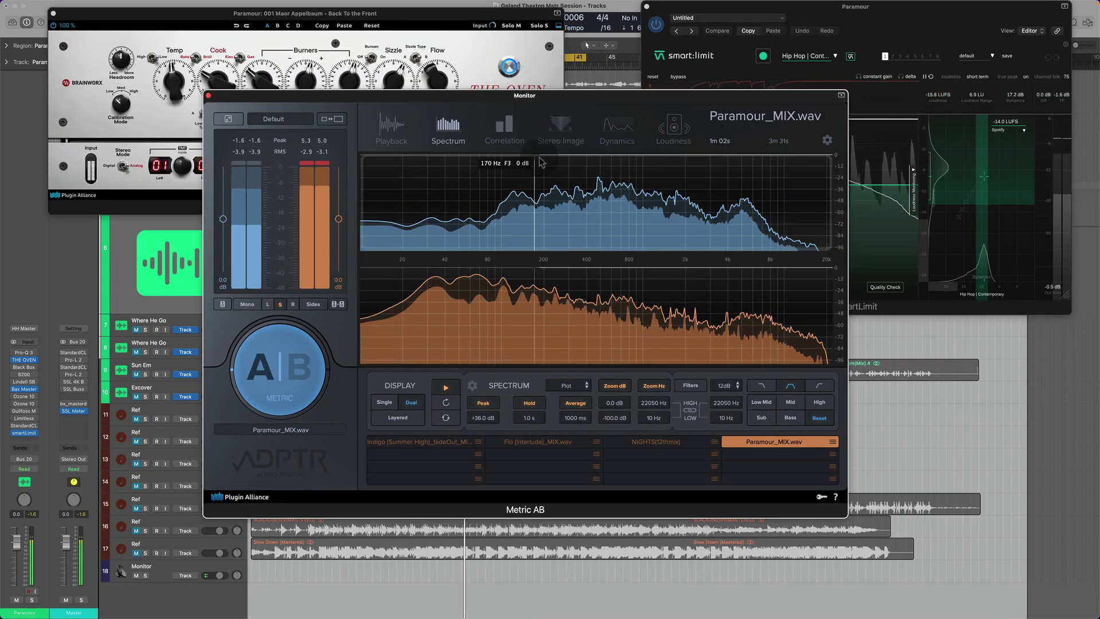
left_click(392, 142)
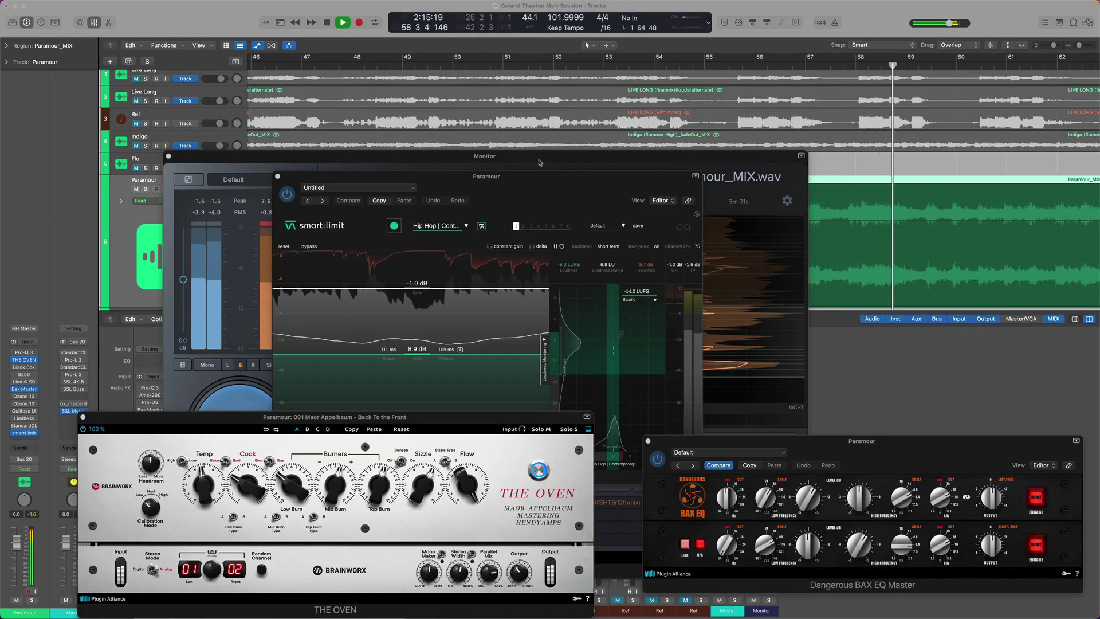
- Bring the Metric AB window in front of the other plug-ins and lower the Stereo Image filter band to 14–265 Hz
left_click_drag(538, 163, 452, 117)
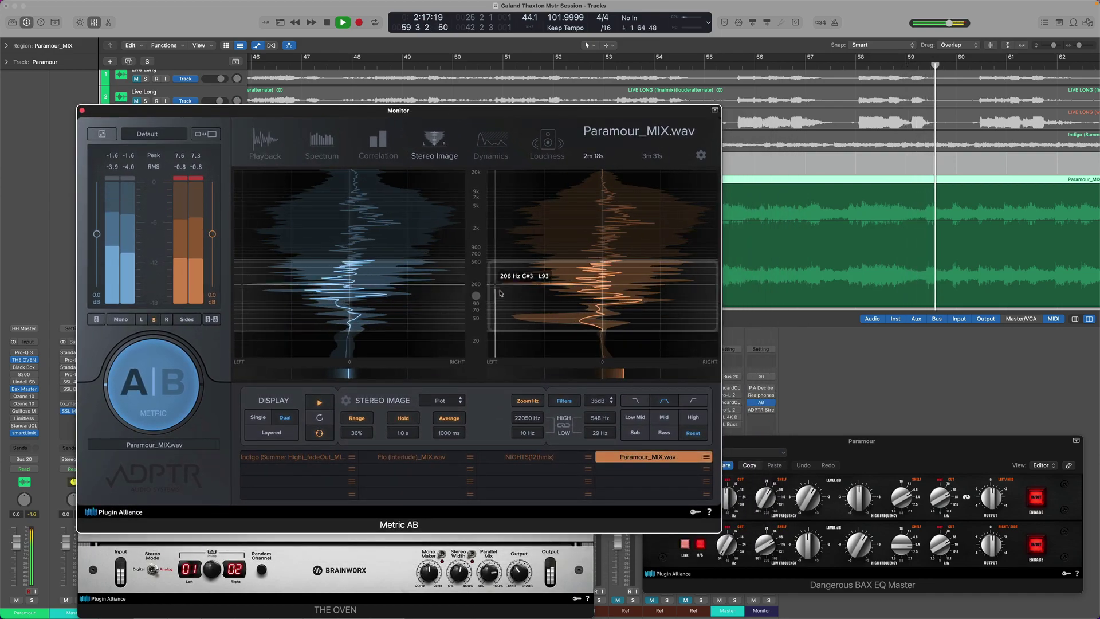
left_click_drag(475, 296, 475, 310)
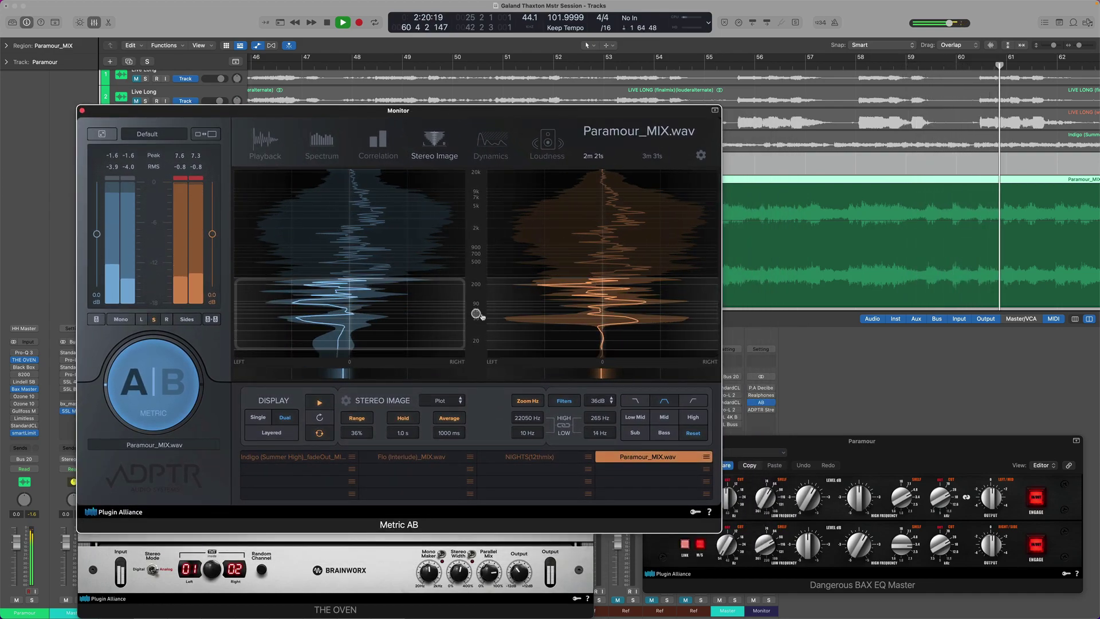
- In the Spectrum view, compare both streams with the filter band at 10–150 Hz and at 146–734 Hz
left_click(330, 150)
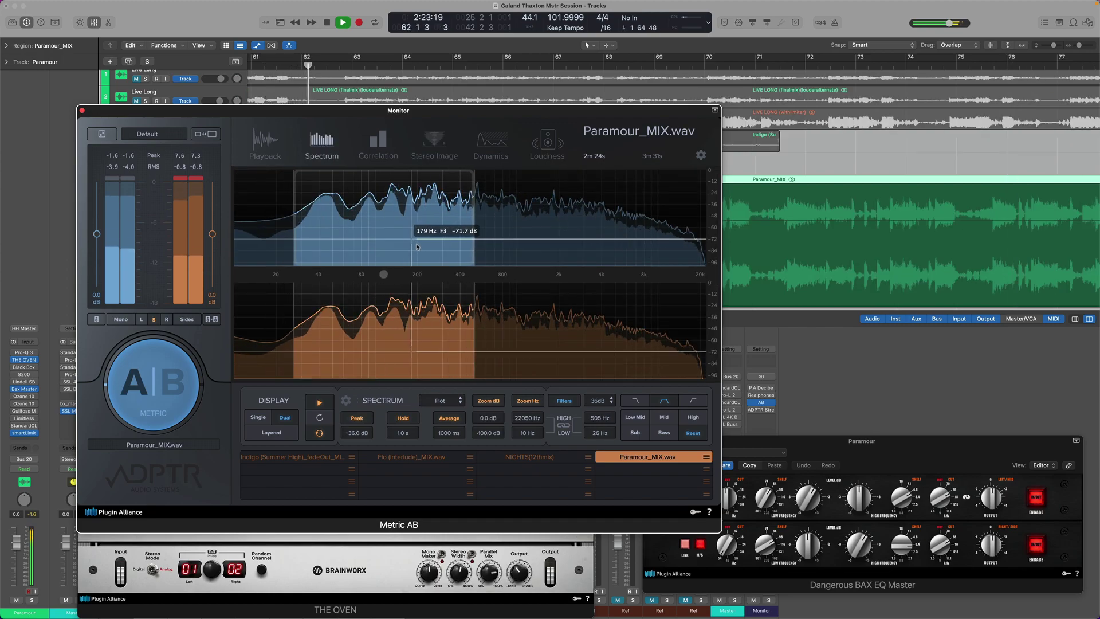
left_click_drag(379, 278, 295, 273)
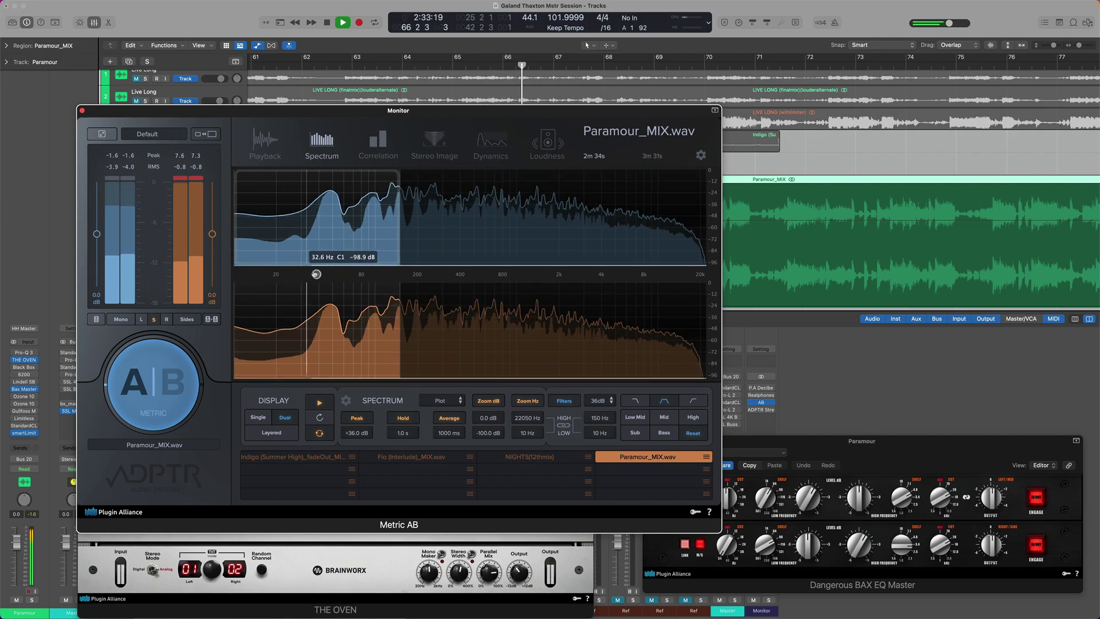
left_click_drag(361, 274, 447, 274)
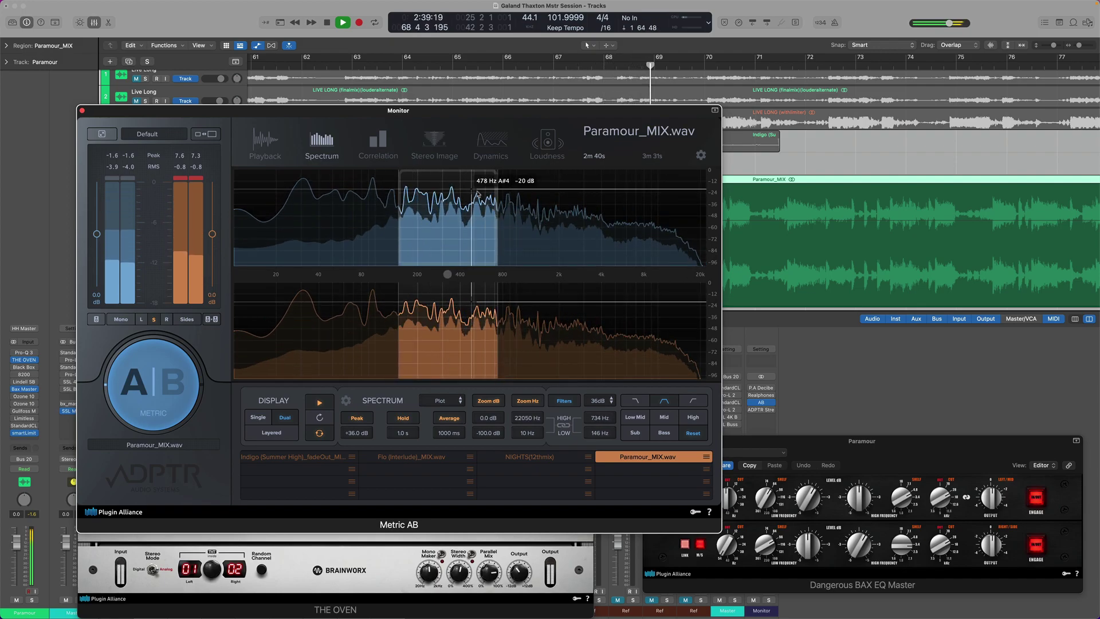
- Compare the width of both streams in the Stereo Image view with the filter band set to 86–1889 Hz
left_click(432, 148)
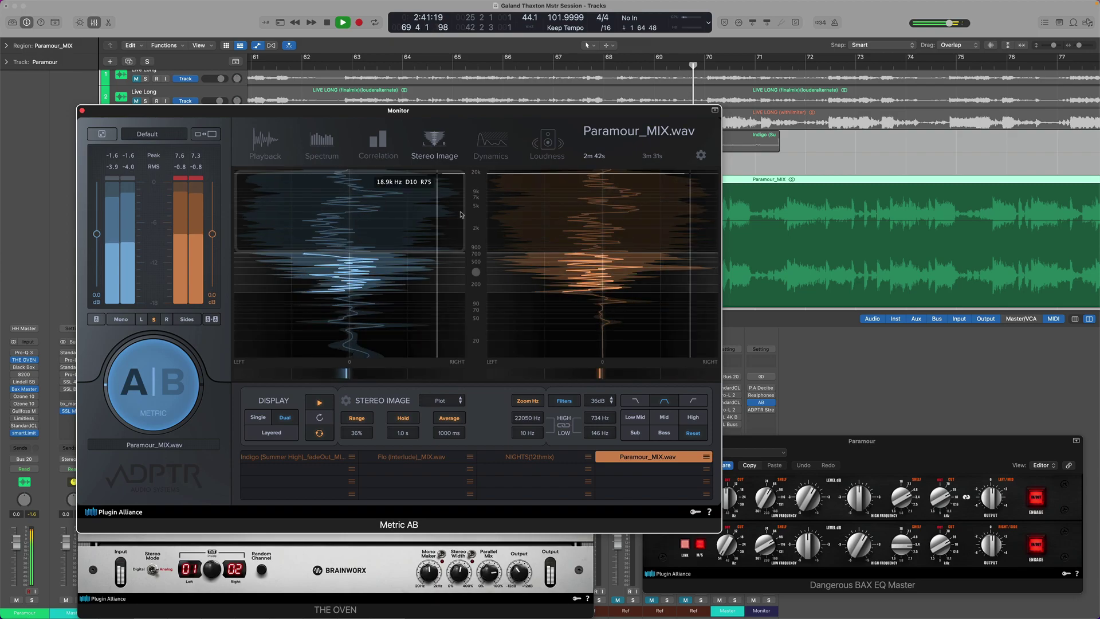
left_click_drag(474, 271, 444, 223)
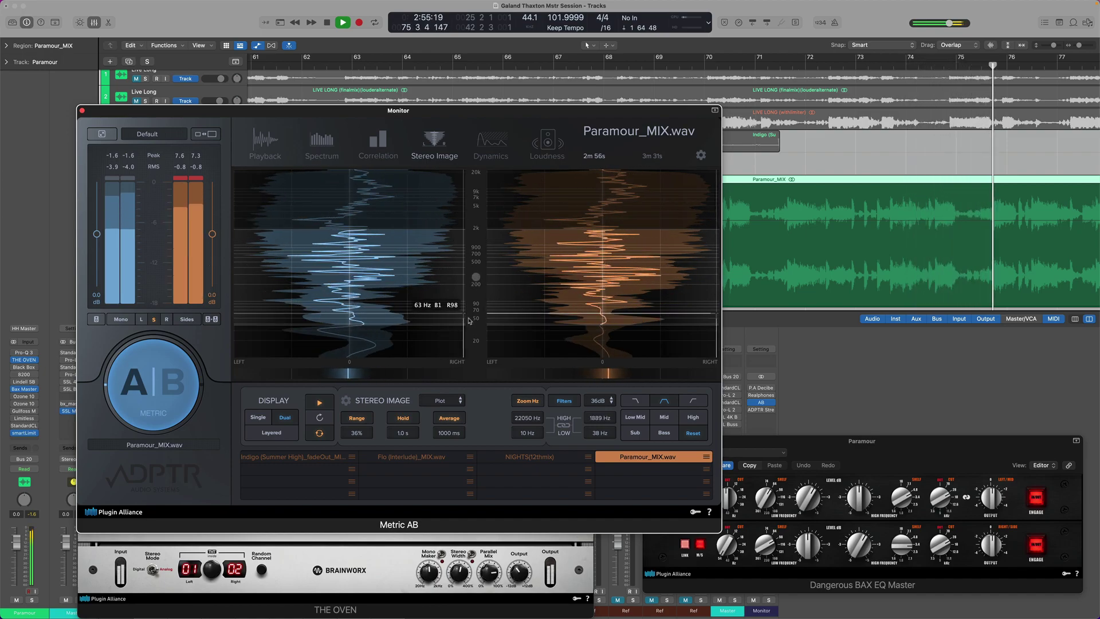
left_click_drag(450, 327, 452, 319)
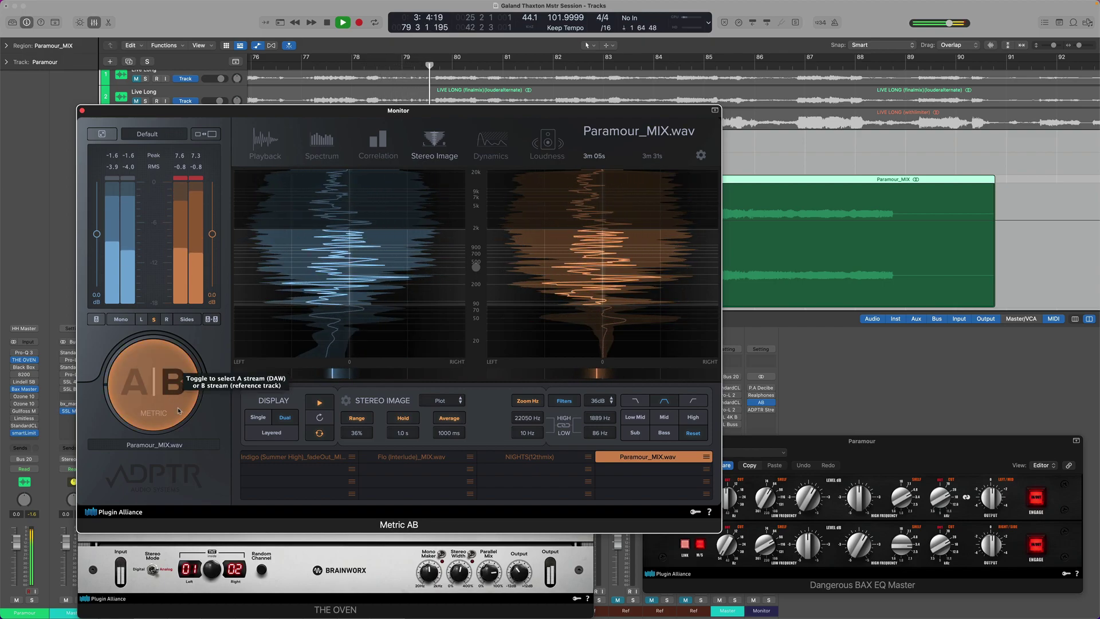
- Switch between the A and B streams in the filtered band, and repeat the comparison with the band at 1205–22050 Hz
left_click(143, 384)
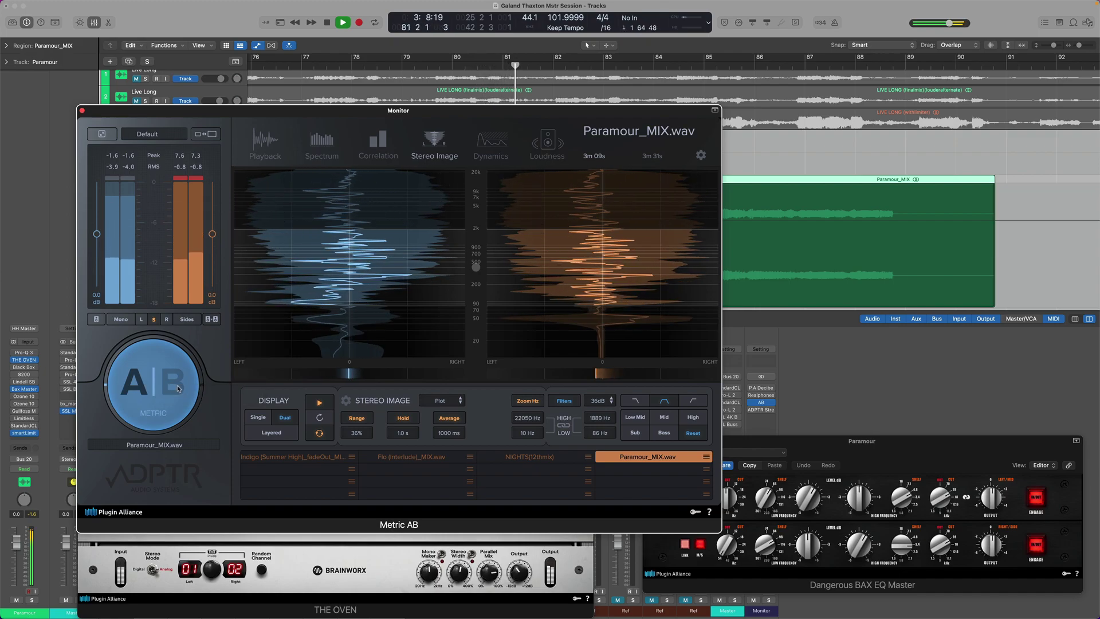
left_click(179, 387)
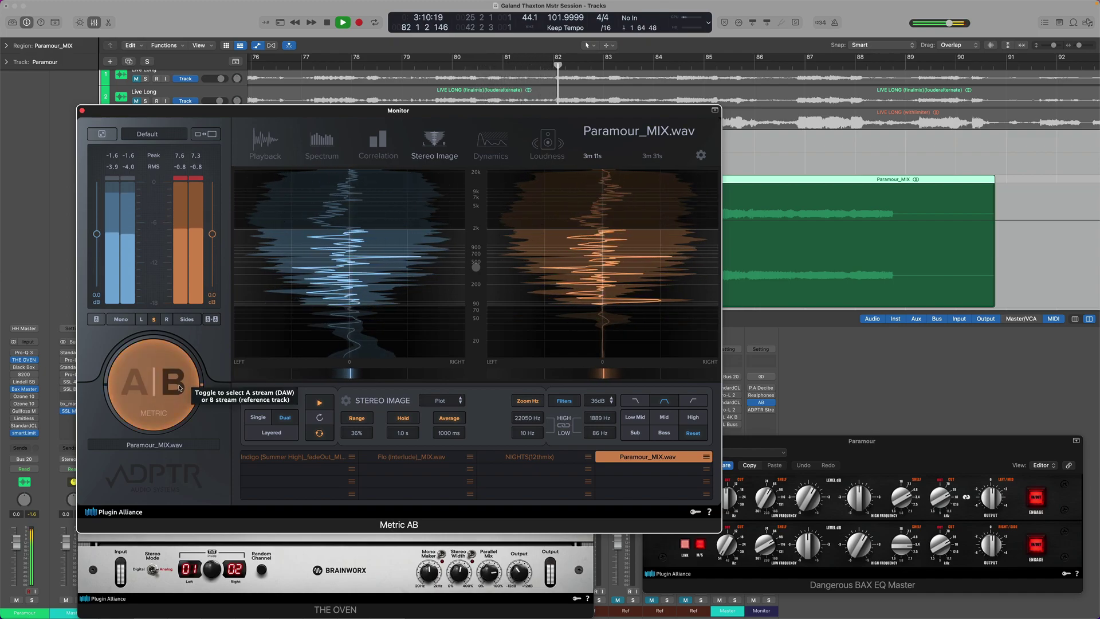
left_click(179, 387)
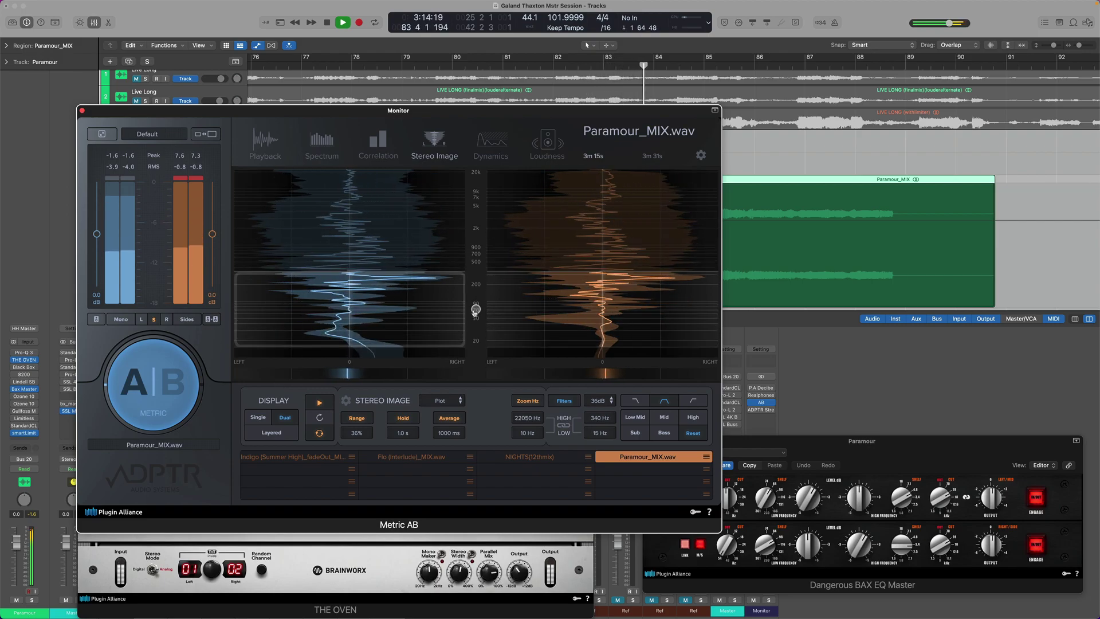
left_click_drag(473, 318, 465, 287)
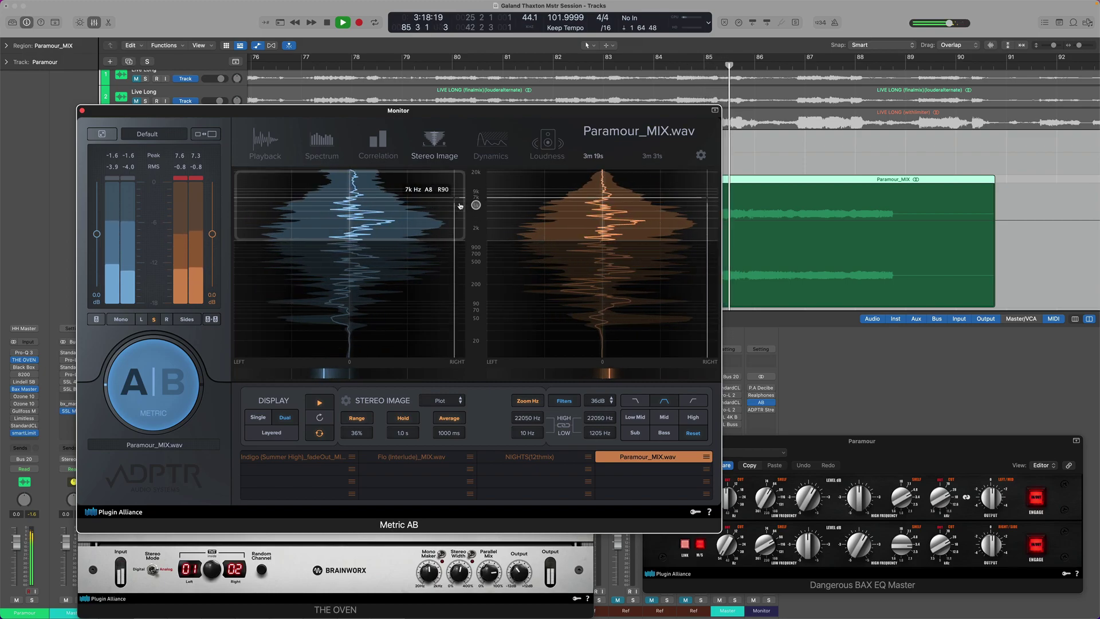
left_click(148, 393)
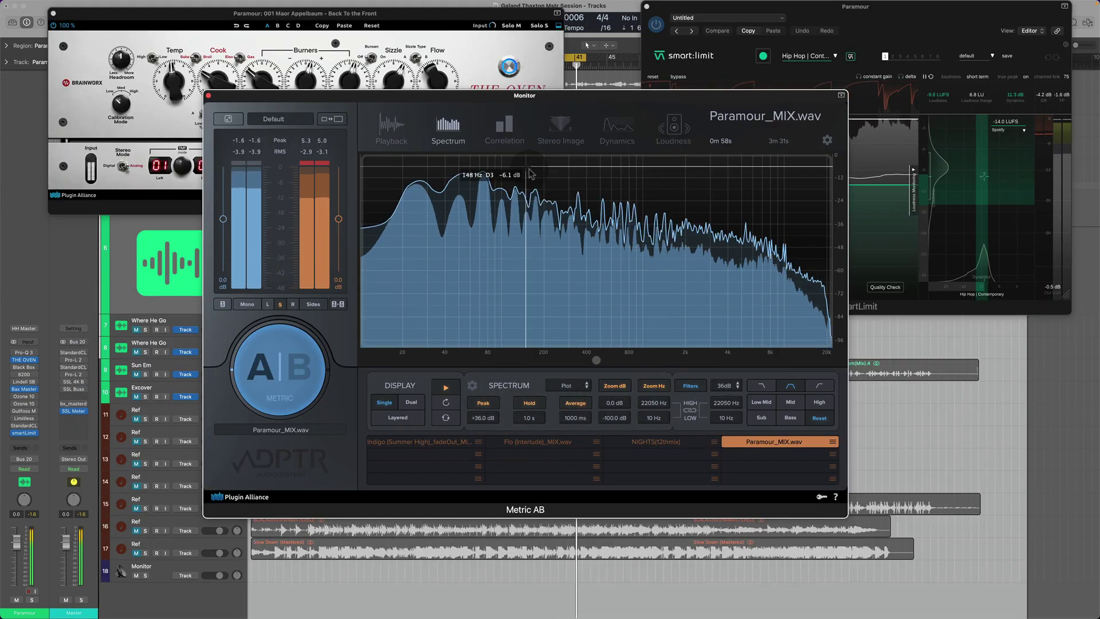
- Return to the Playback view and switch repeatedly between the A and B streams while the song plays
left_click(370, 140)
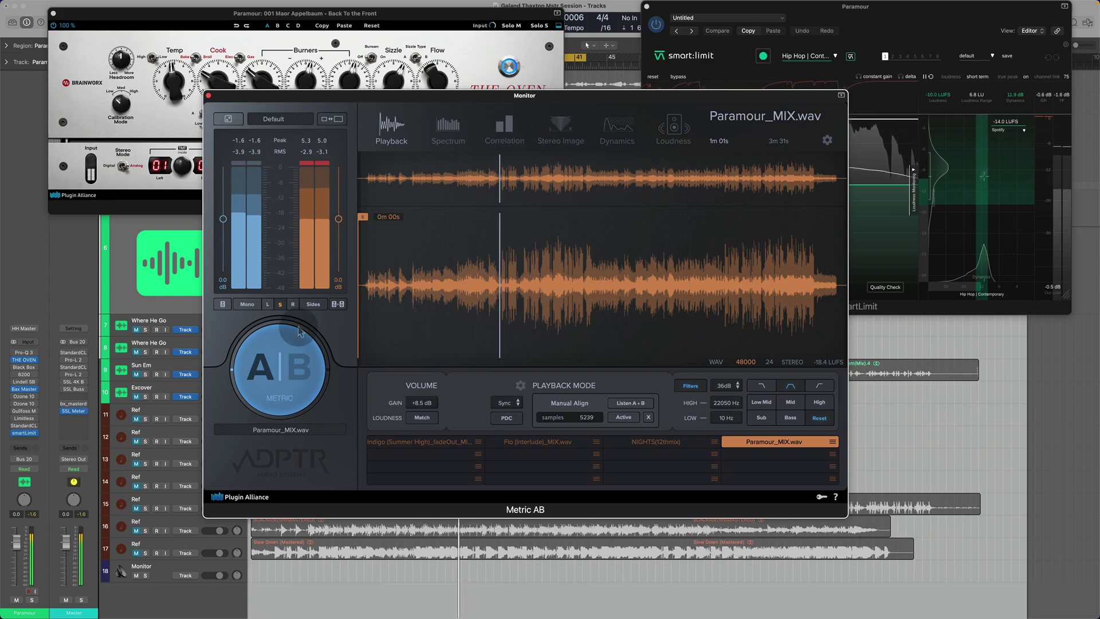
left_click(277, 358)
left_click(304, 370)
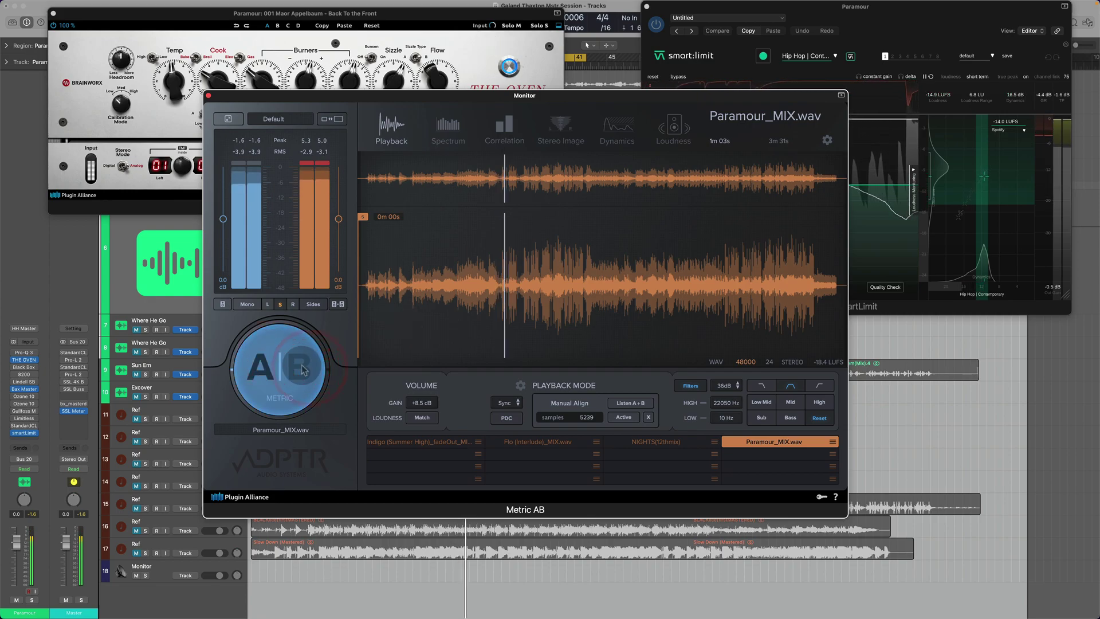
left_click(297, 370)
left_click(296, 371)
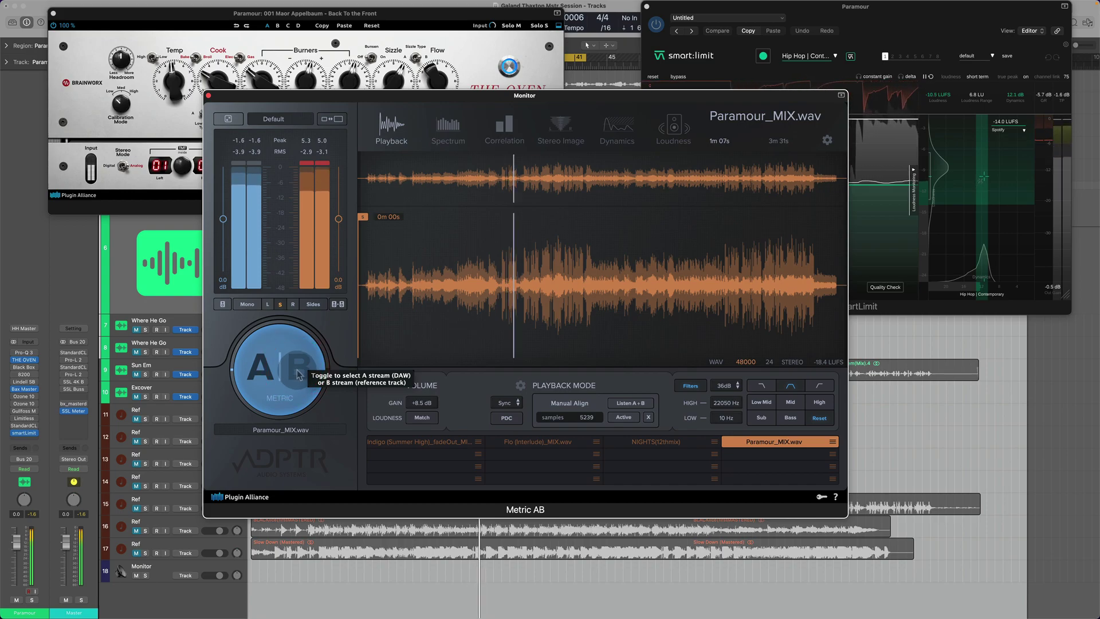
- Match the reference's loudness to the master and compare the A and B streams again
left_click(422, 417)
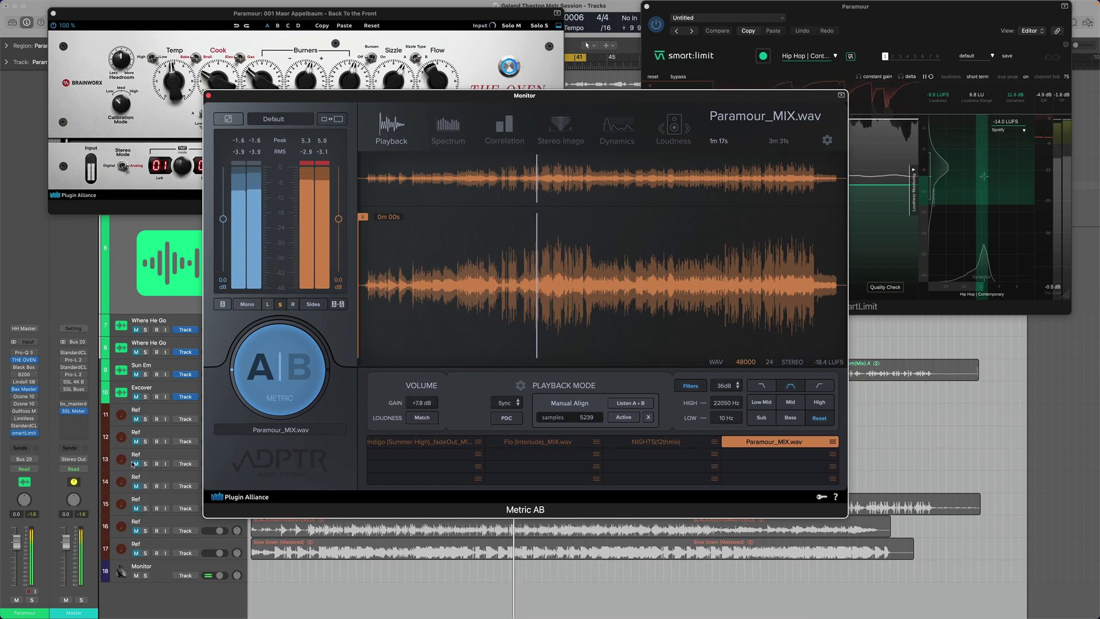
left_click(261, 396)
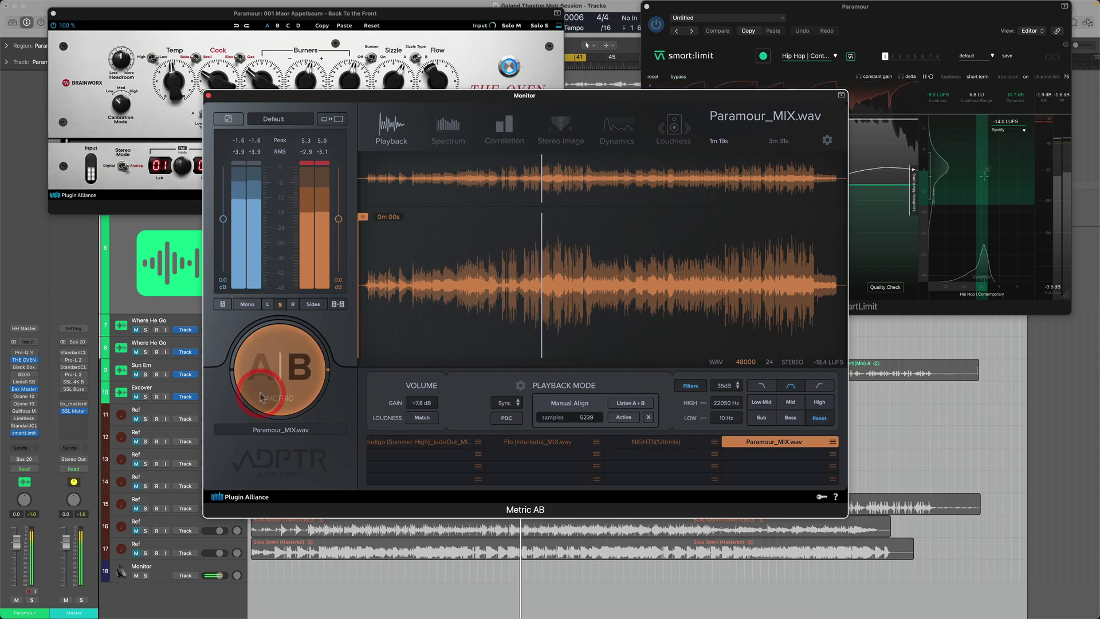
left_click(308, 376)
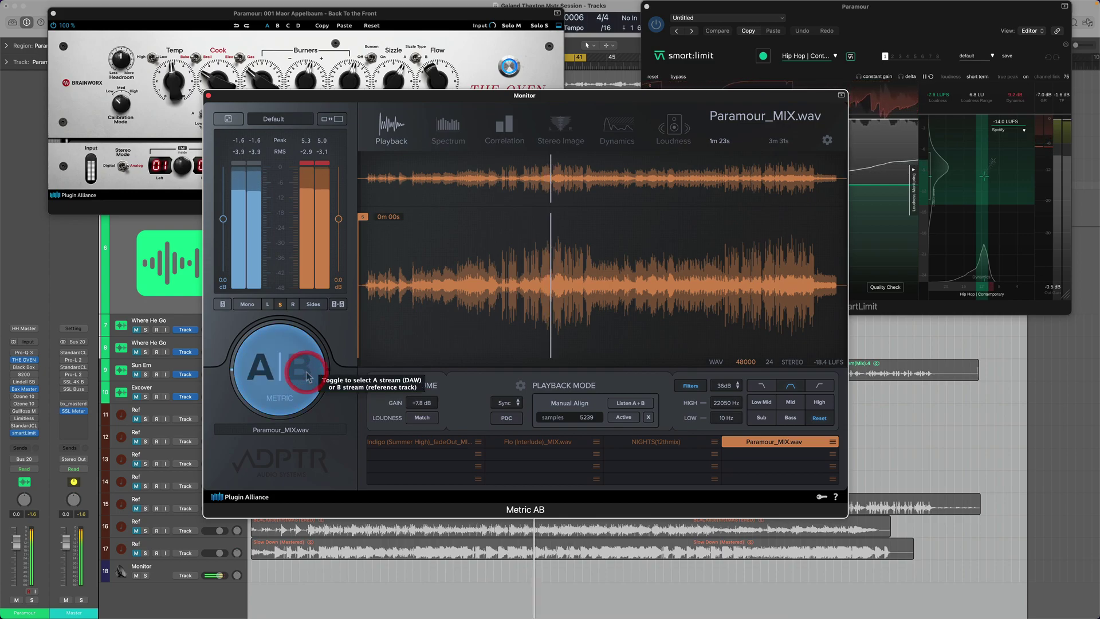
- Activate the manual alignment again and switch between the A and B streams
left_click(624, 422)
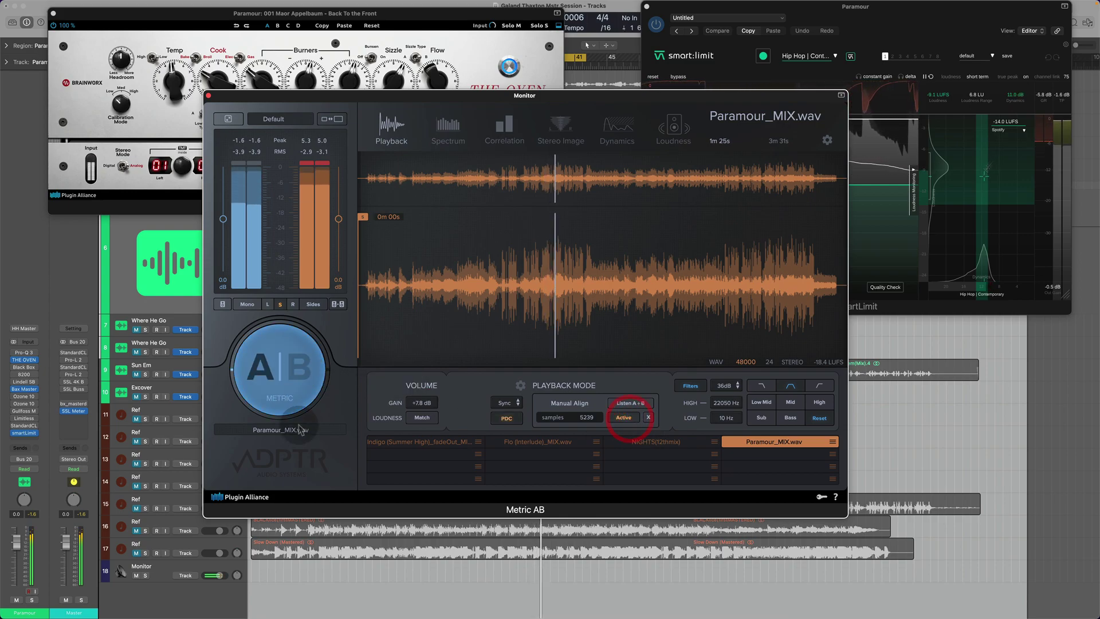
left_click(247, 374)
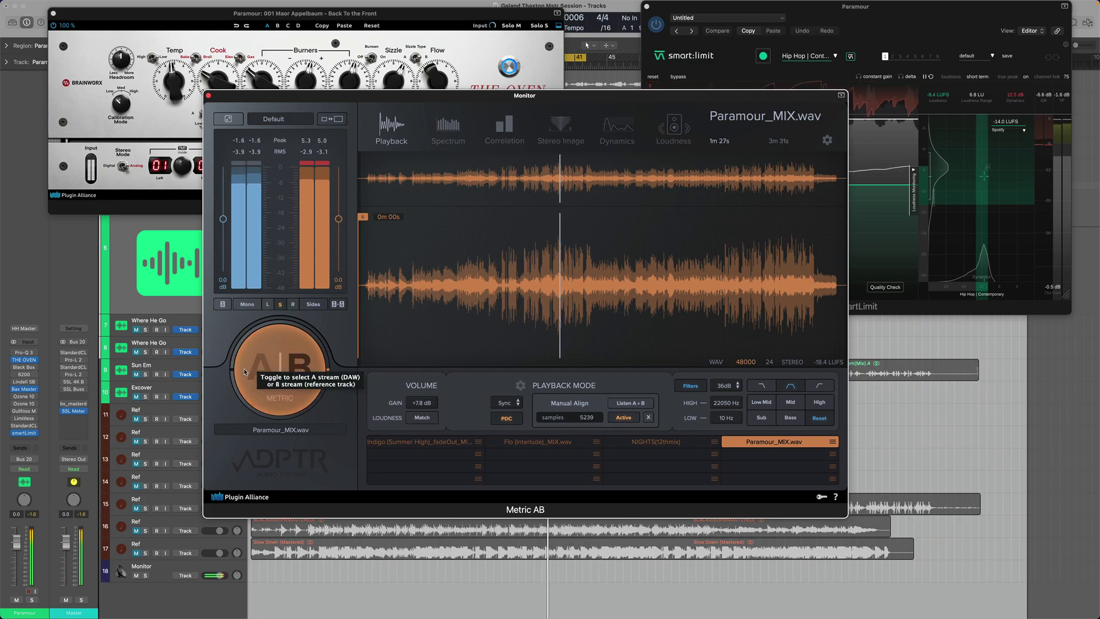
left_click(297, 370)
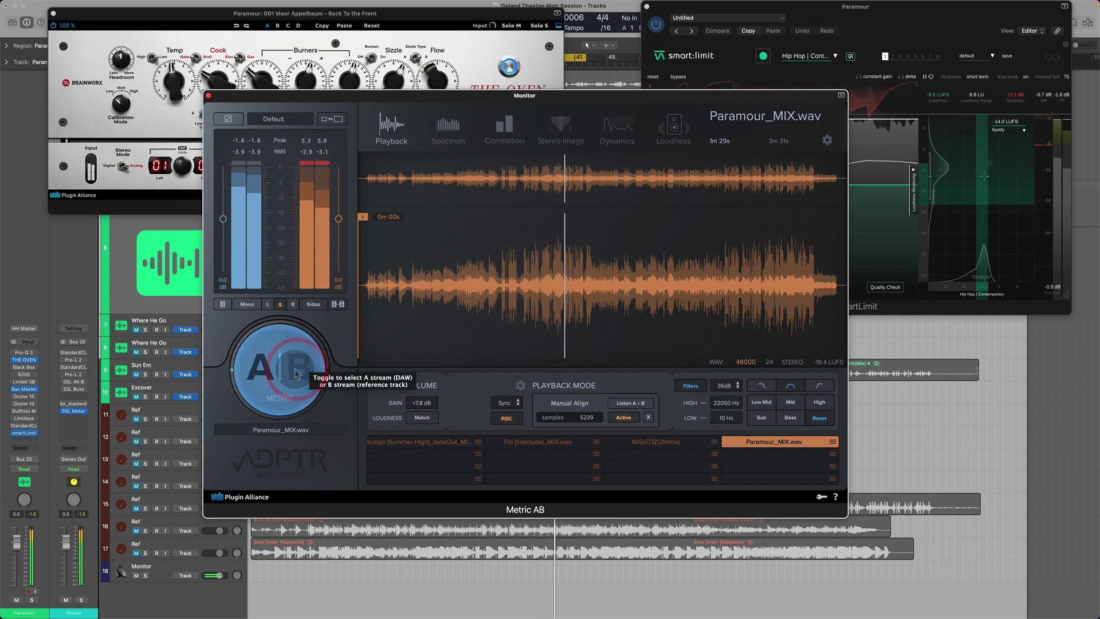
left_click(295, 372)
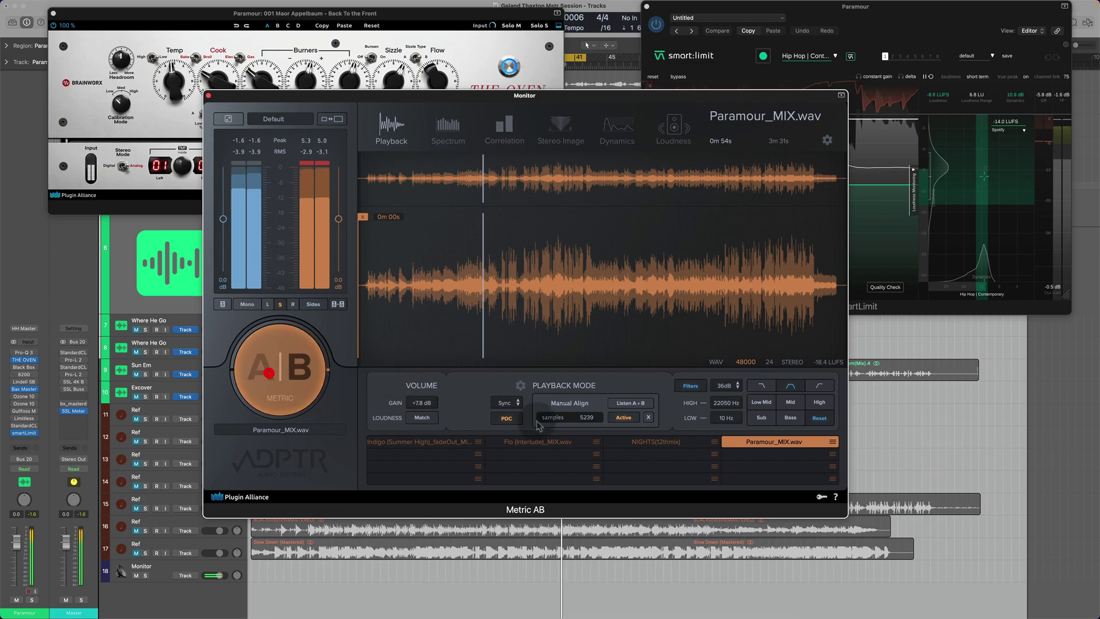
- Open the Loudness view, switch to the A stream, and display the meters of both streams in Dual mode
left_click(675, 132)
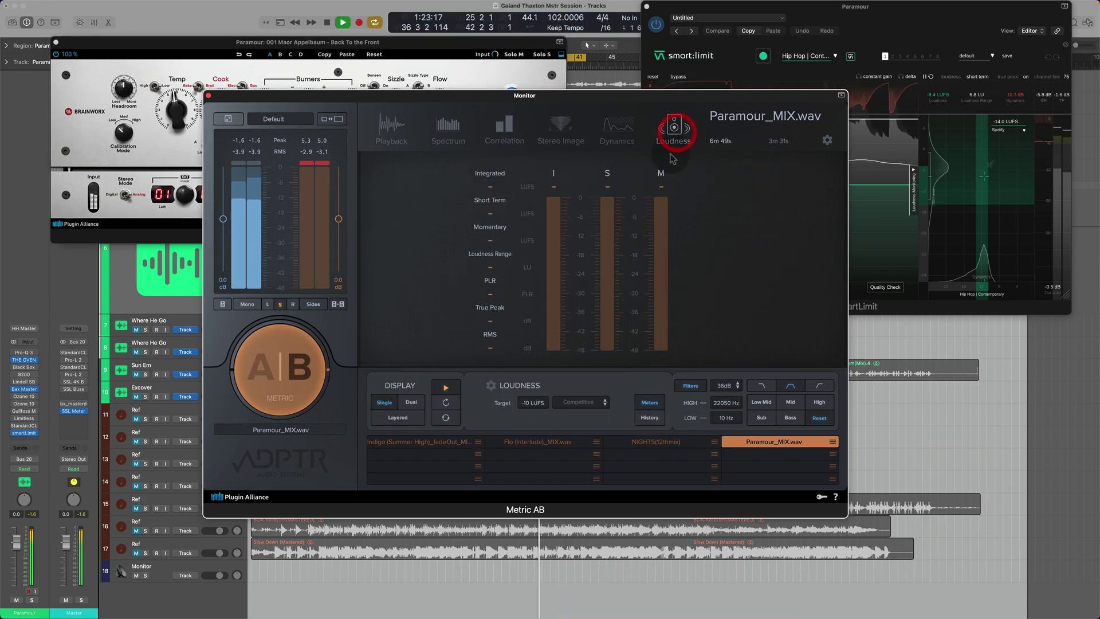
left_click(296, 367)
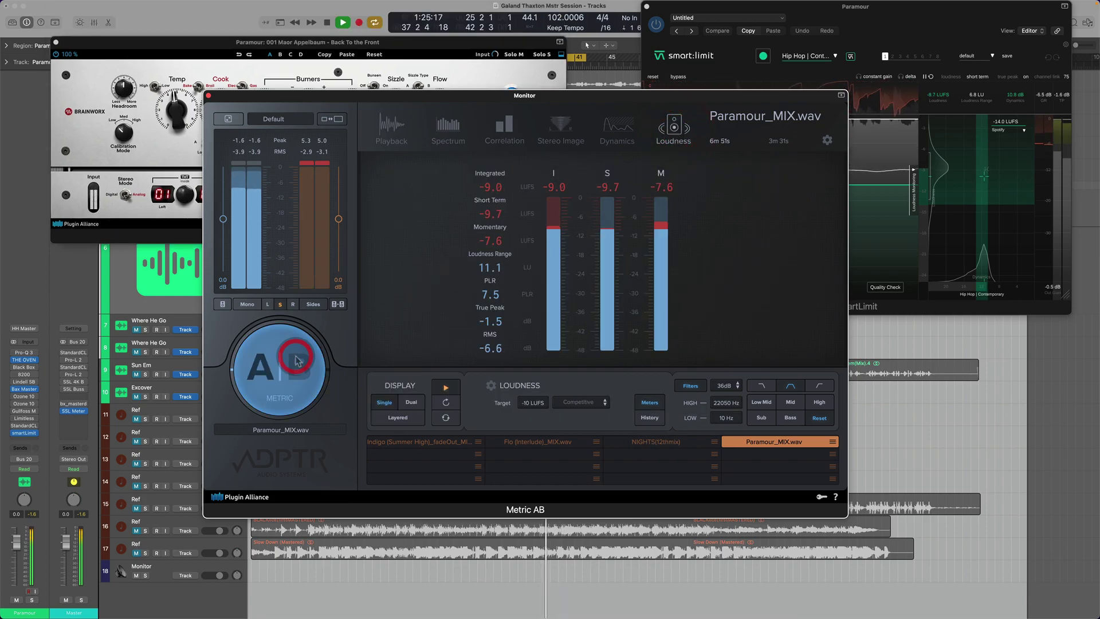
left_click(413, 403)
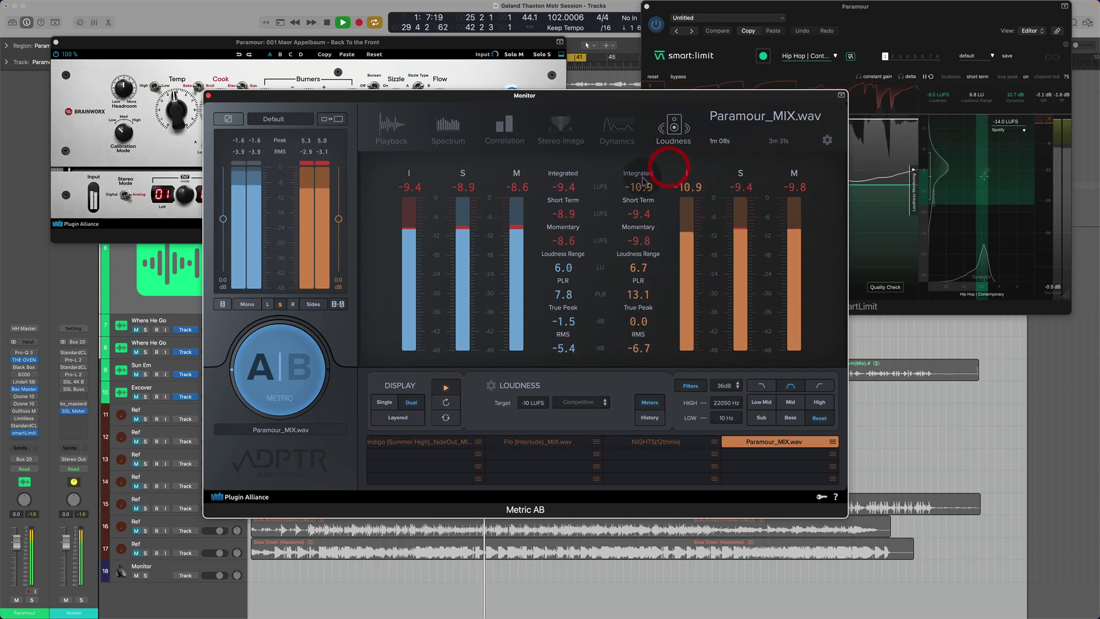
- Match the reference's loudness again in the Playback view and return to the dual Loudness meters
left_click(391, 129)
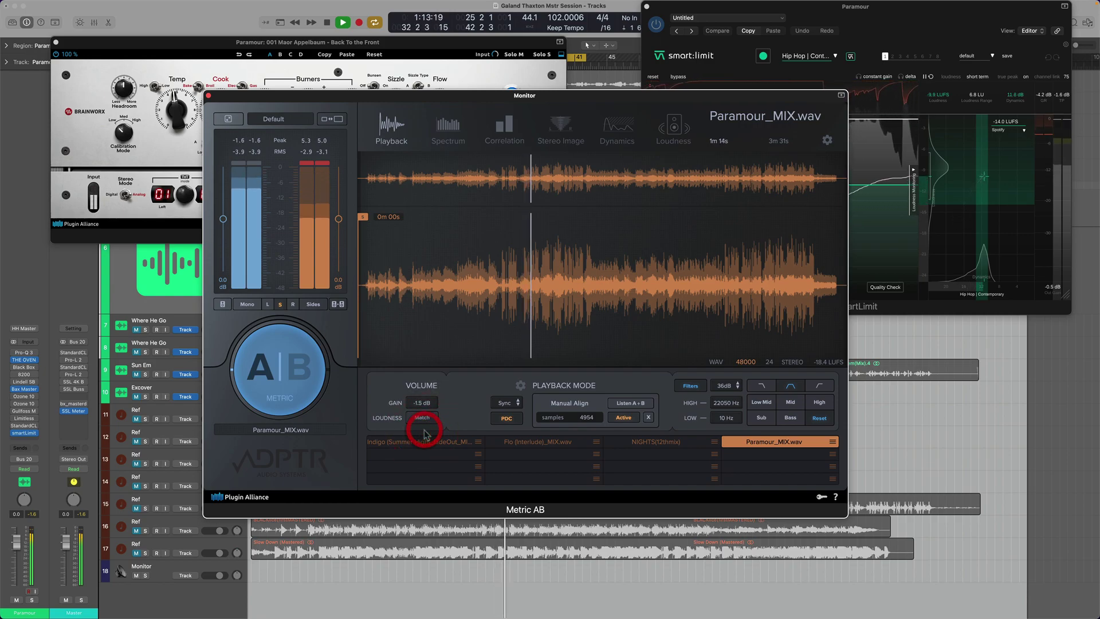
left_click(664, 137)
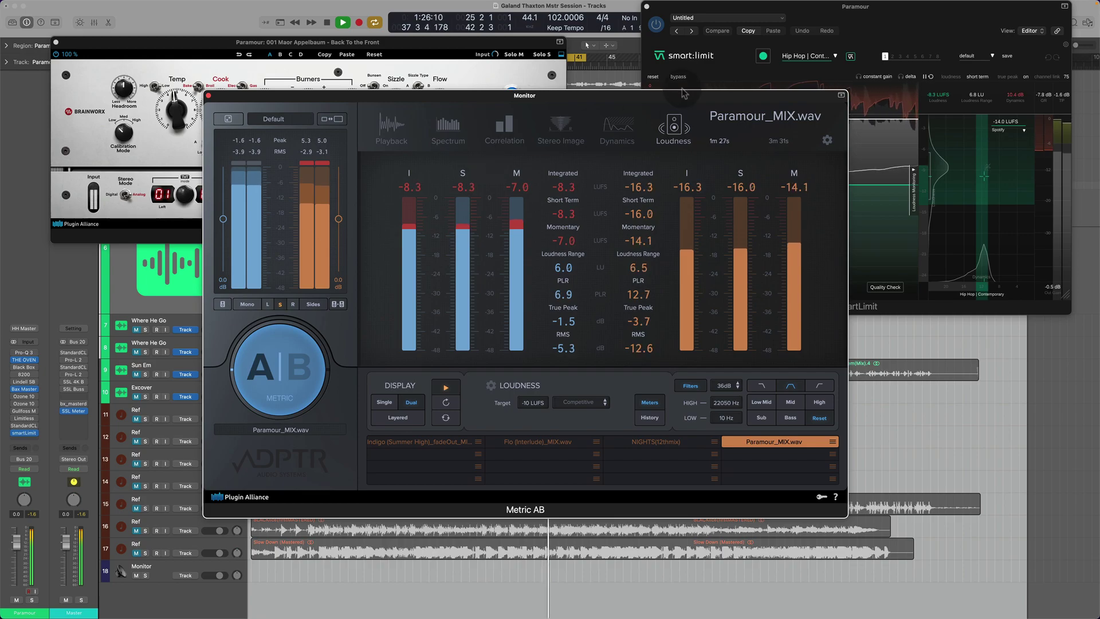
- Move the Metric AB window down to uncover the controls of The Oven and smart:limit
left_click_drag(691, 98, 674, 187)
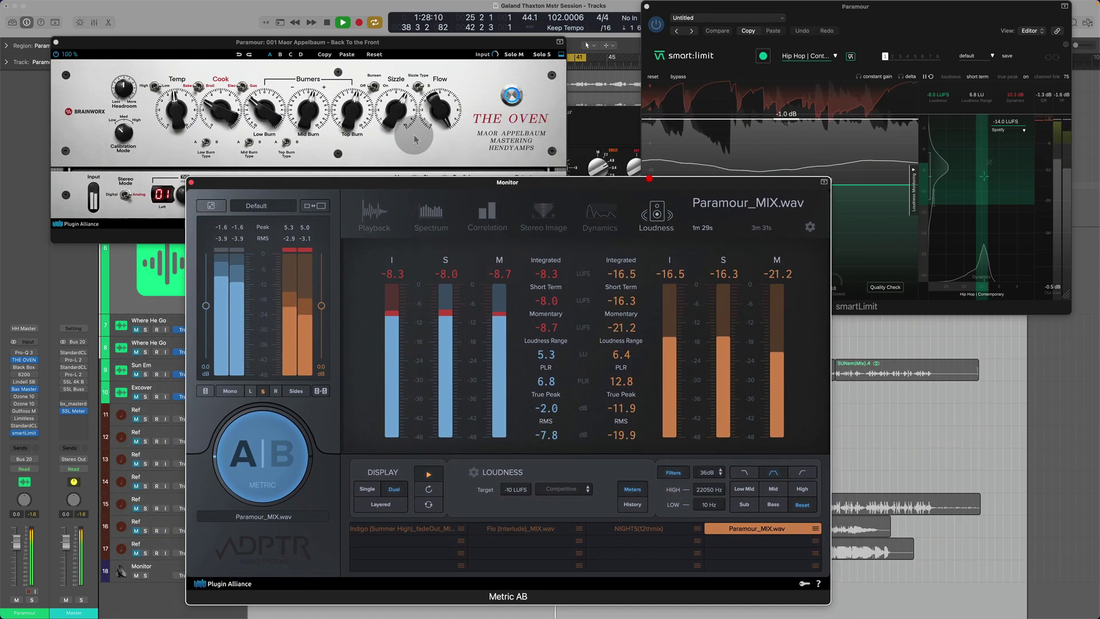
left_click(205, 66)
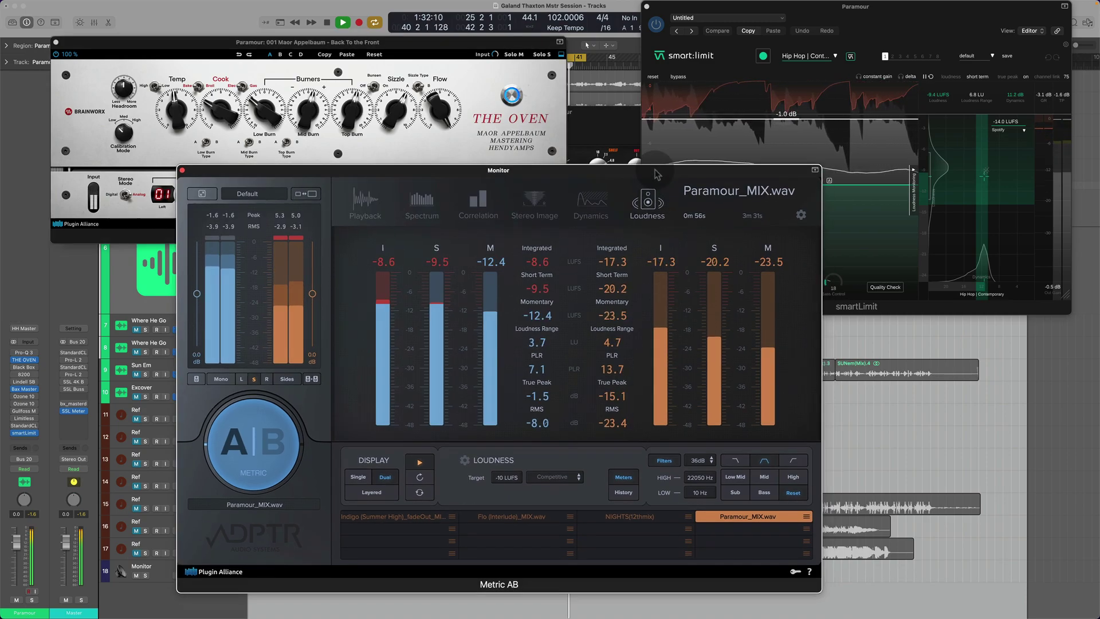
left_click_drag(665, 202, 644, 192)
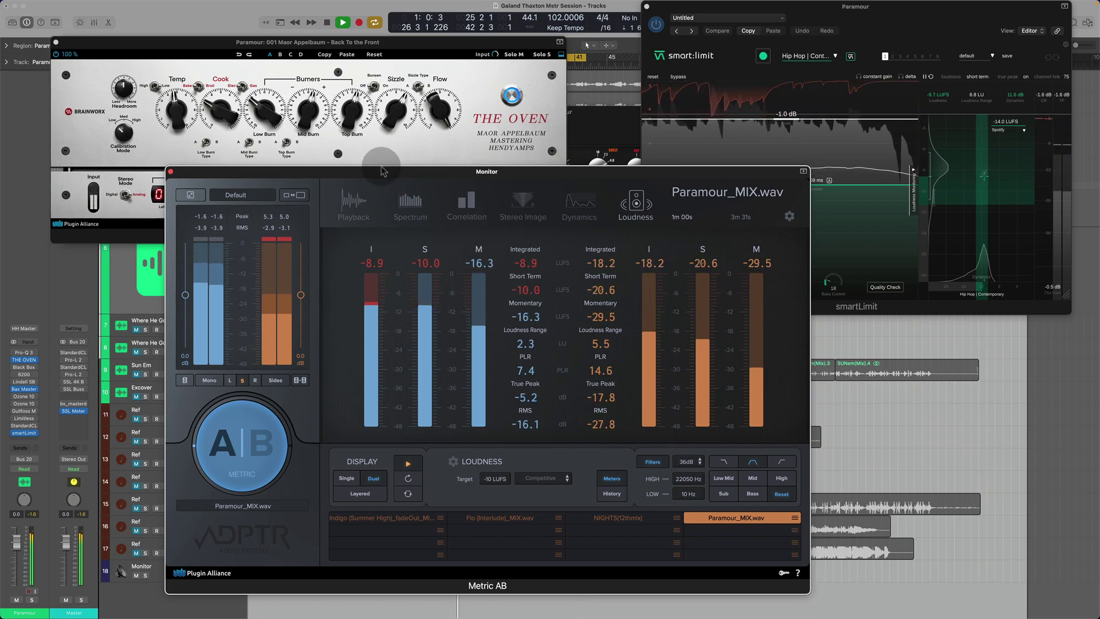
- Collapse Metric AB to its compact view and move the narrow window up over The Oven
left_click(295, 194)
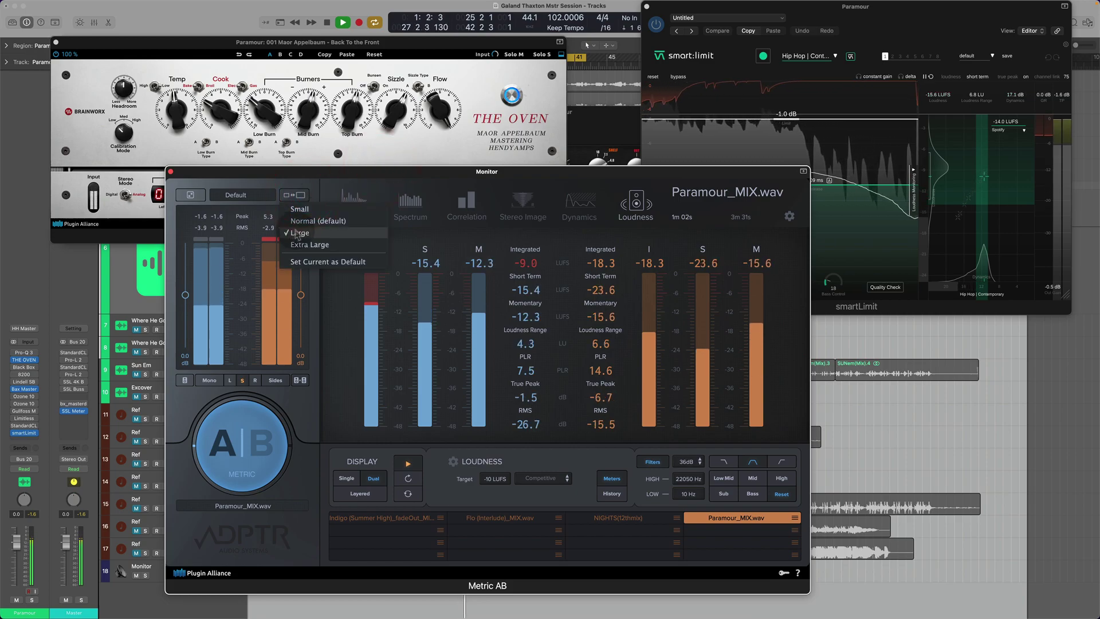
left_click(294, 194)
left_click(190, 195)
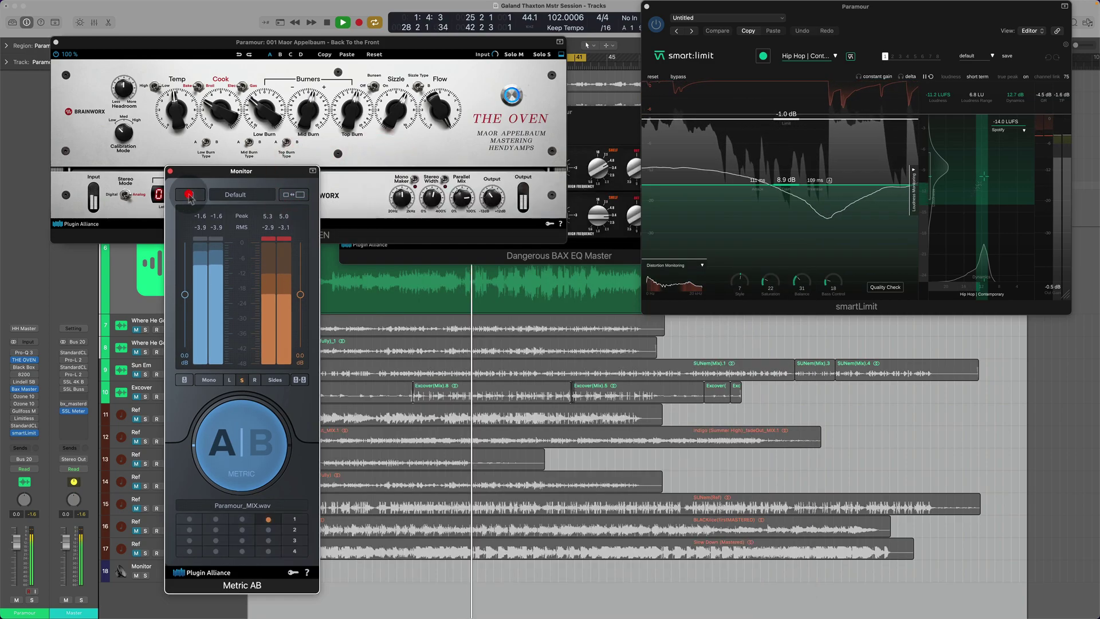
left_click_drag(276, 170, 411, 121)
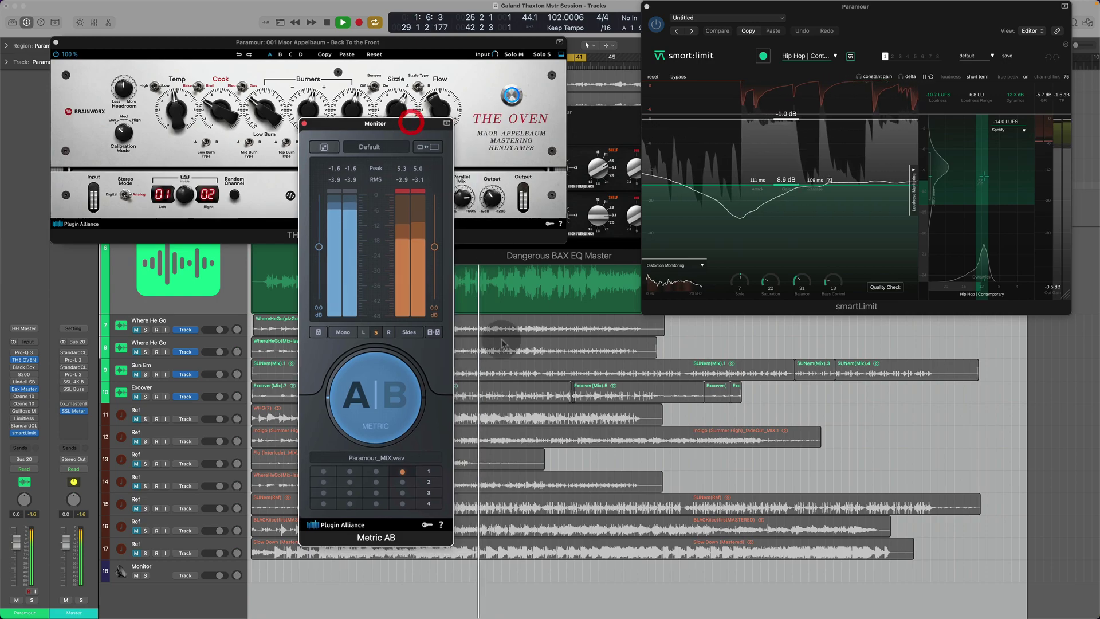
- Switch repeatedly between the A and B streams in the compact view while the song plays
left_click(378, 398)
left_click(384, 399)
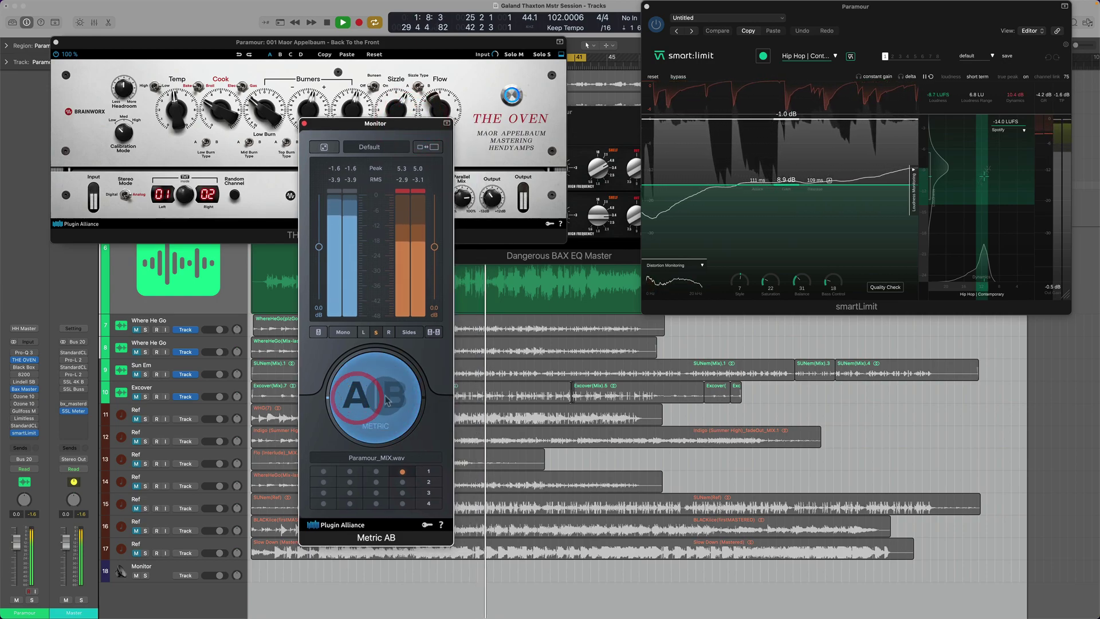
left_click(383, 400)
left_click(378, 400)
left_click(372, 400)
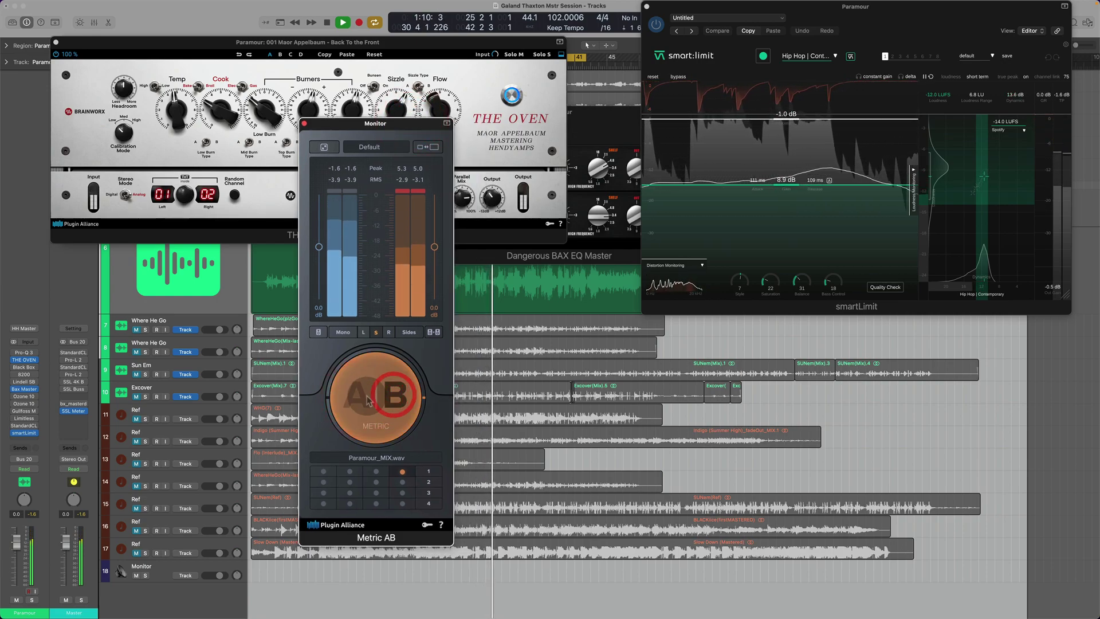
left_click(371, 400)
left_click(404, 395)
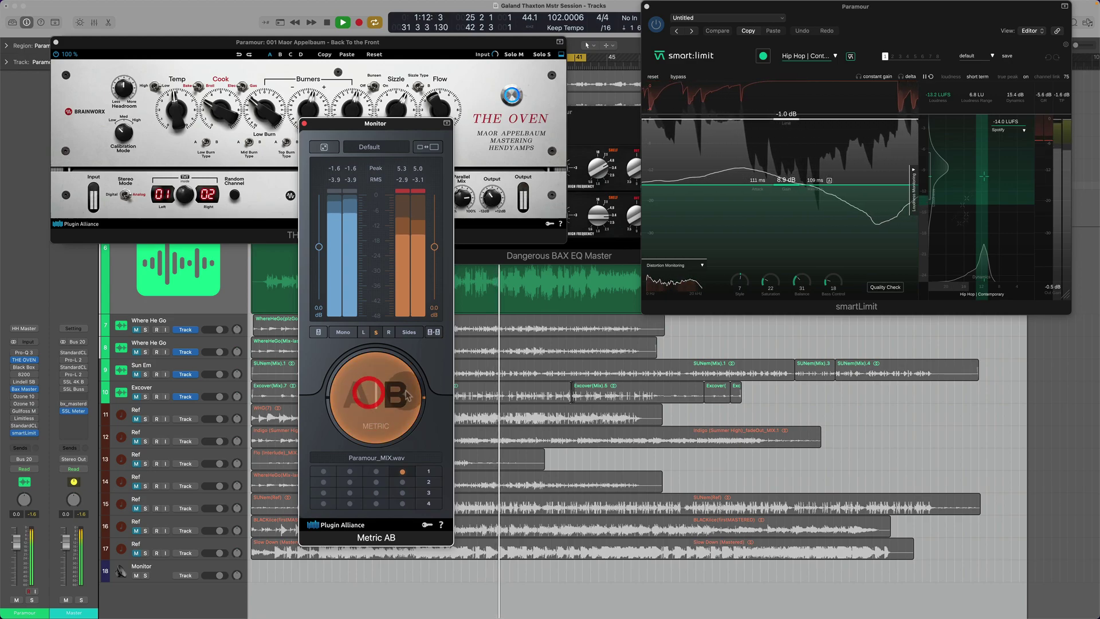
left_click(404, 395)
left_click(404, 395)
left_click(403, 395)
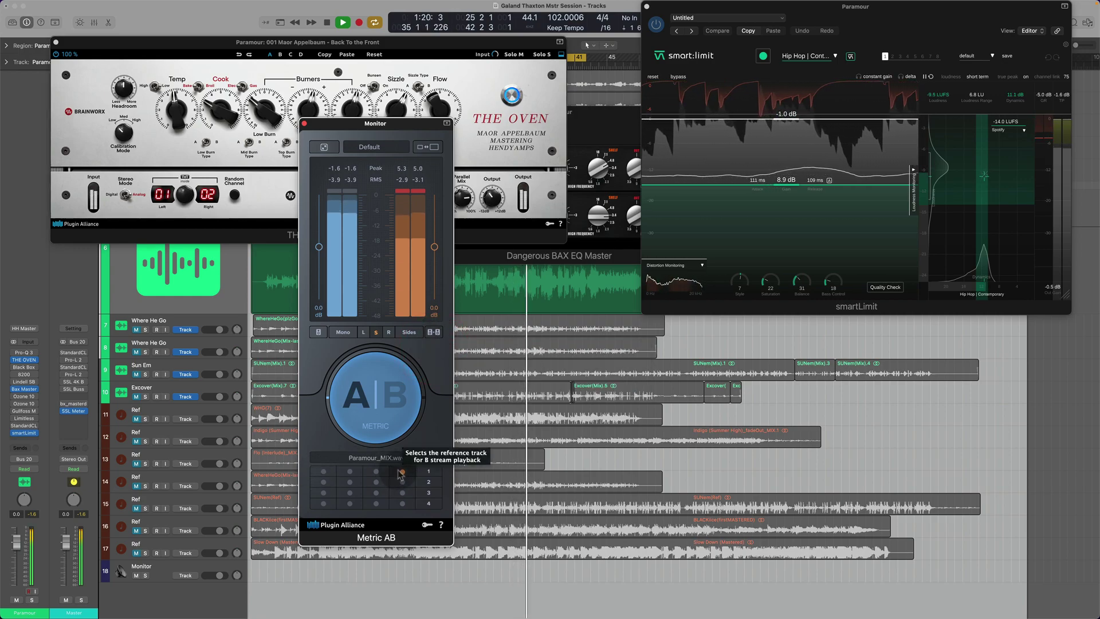
- Match the loudness of all reference tracks to the A stream, move the compact window further right, and open its size options
left_click(434, 333)
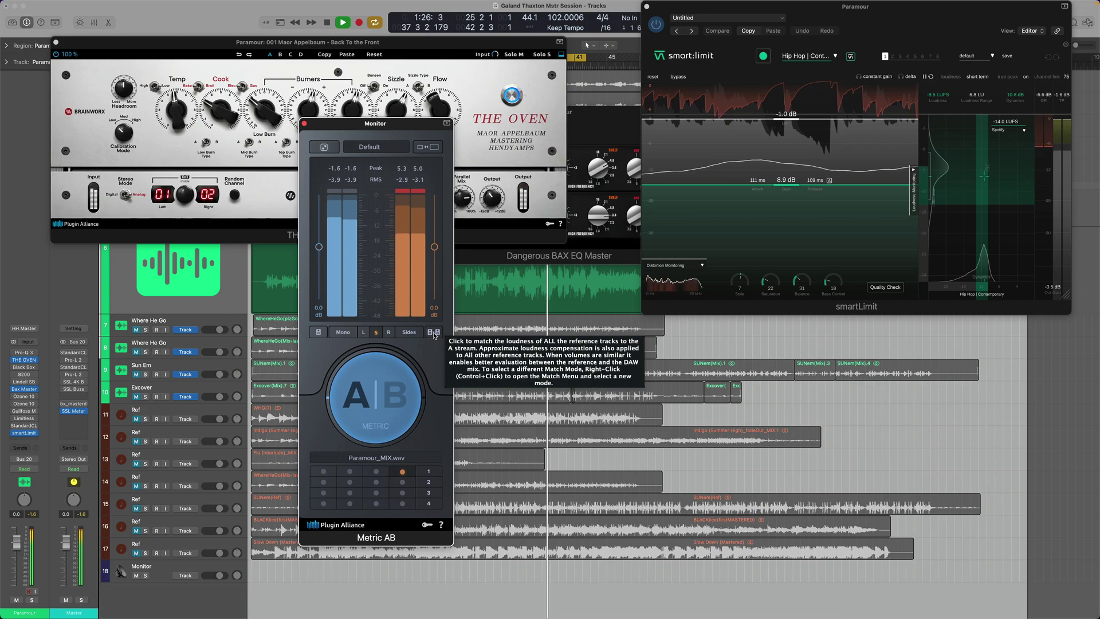
left_click(426, 127)
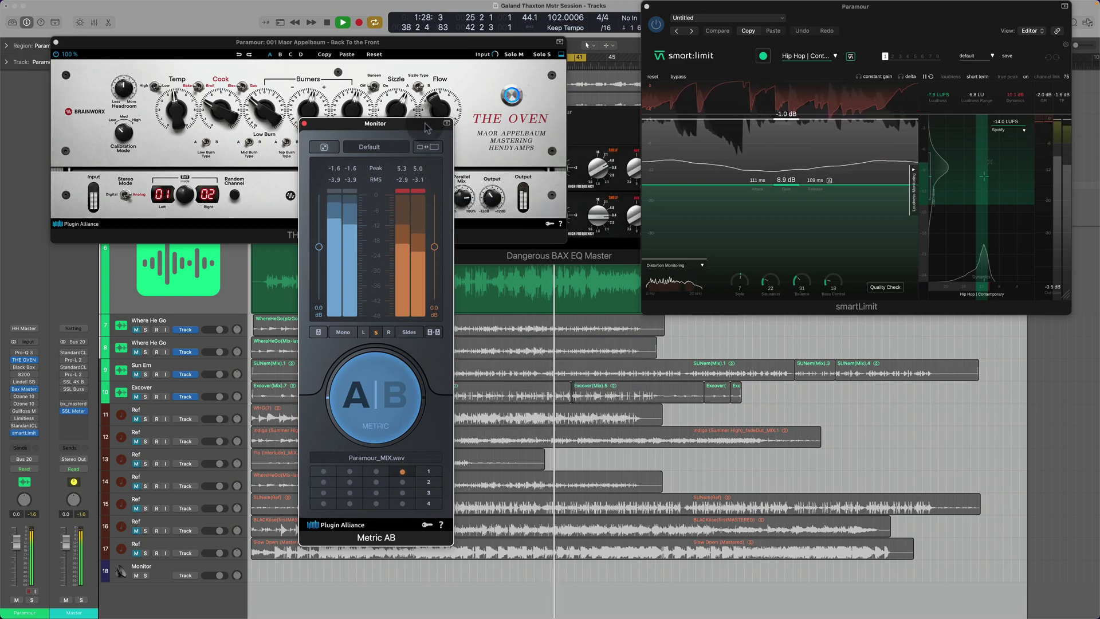
left_click_drag(426, 128, 502, 107)
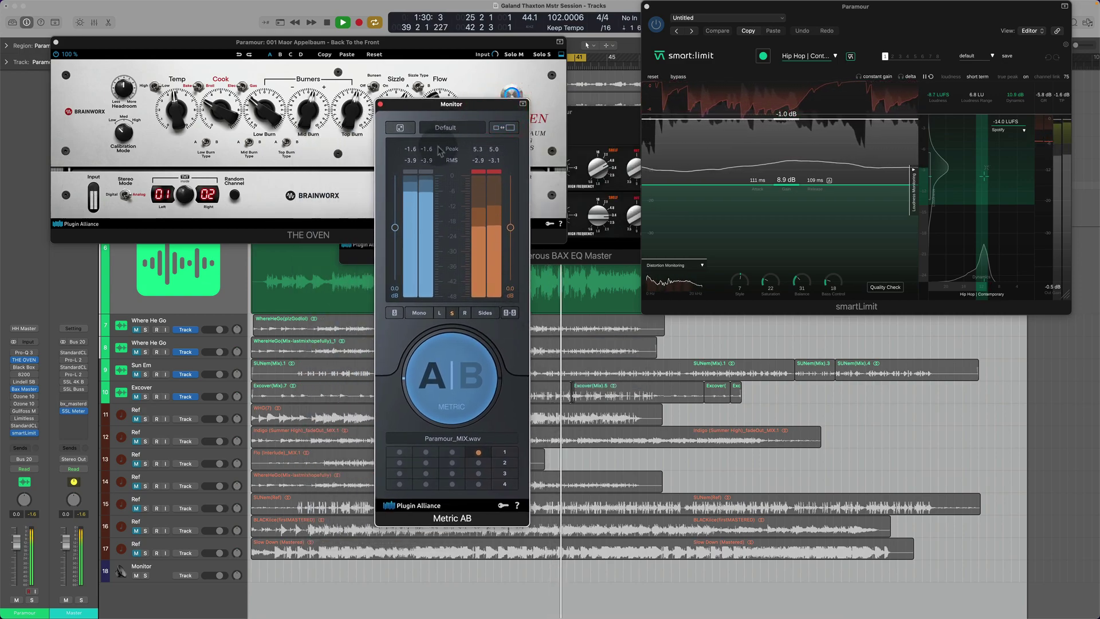
left_click(503, 127)
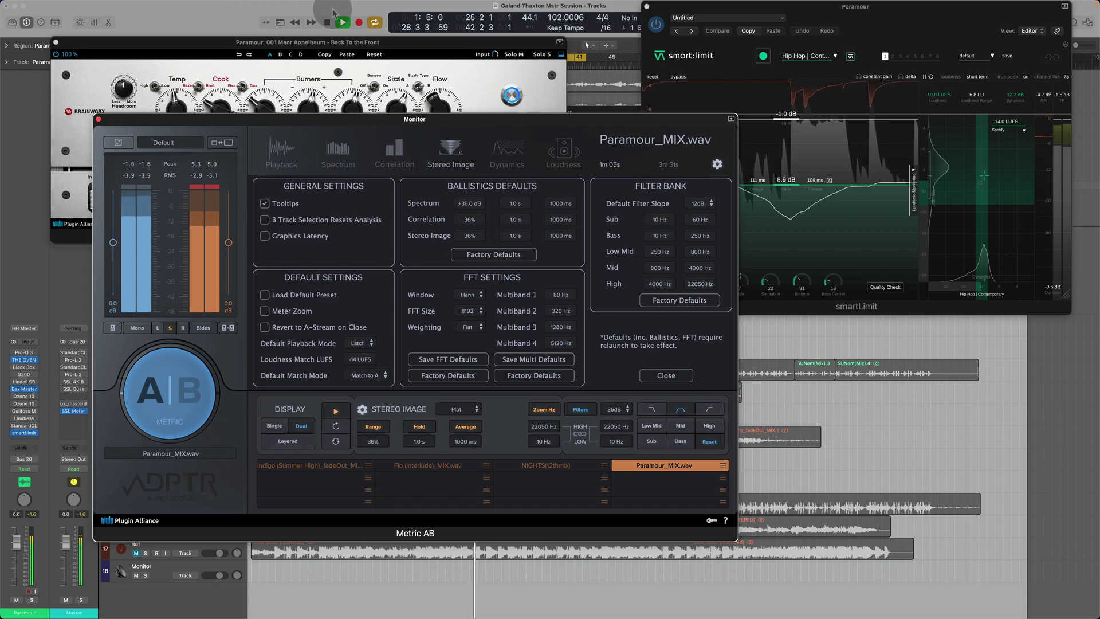
- Move the smart:limit window so that it overlaps the open Metric AB settings
left_click_drag(739, 10, 602, 39)
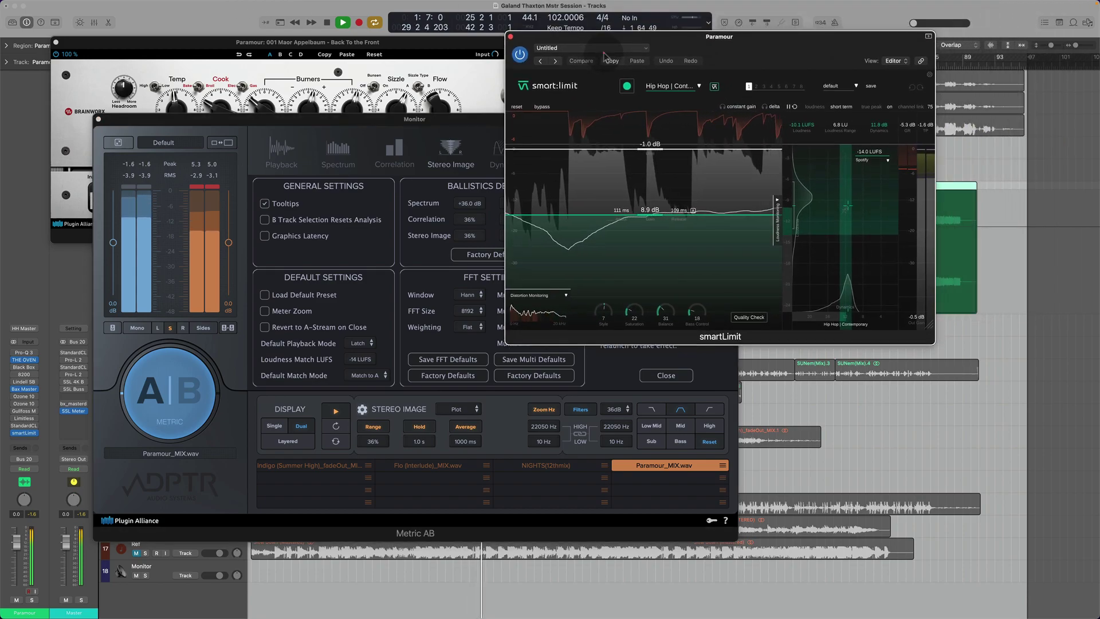